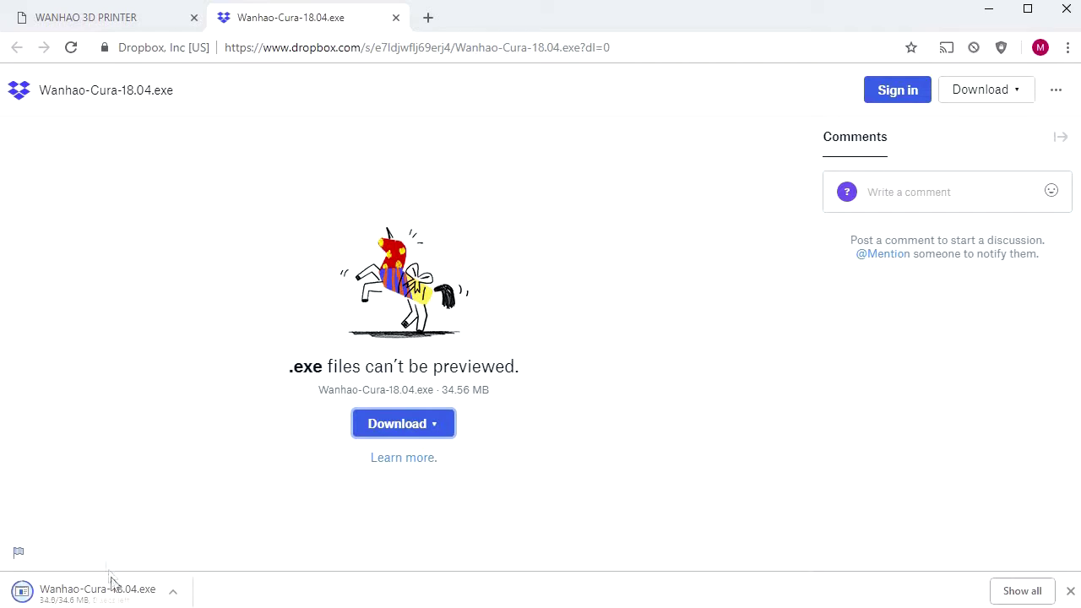
Step: Run the downloaded Wanhao-Cura-18.04.exe installer, allowing it past the Windows SmartScreen block
click(81, 595)
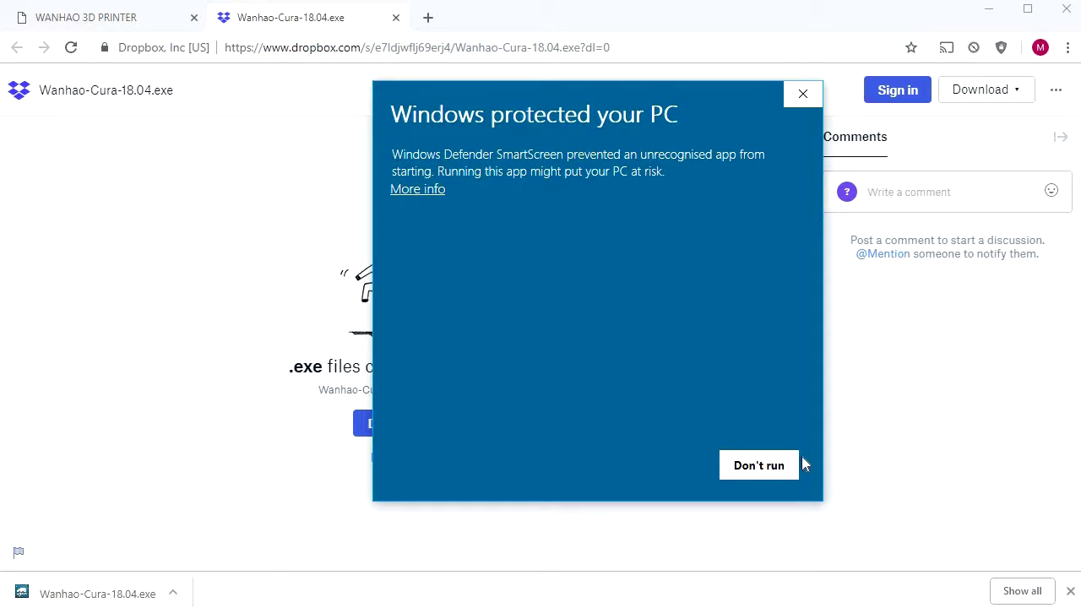
click(417, 190)
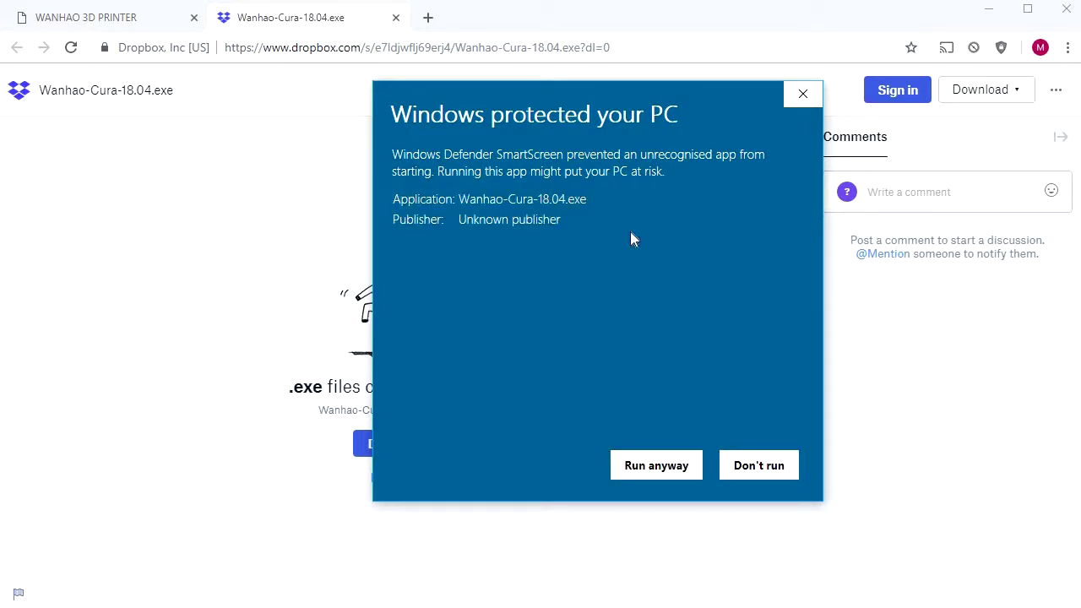
click(639, 465)
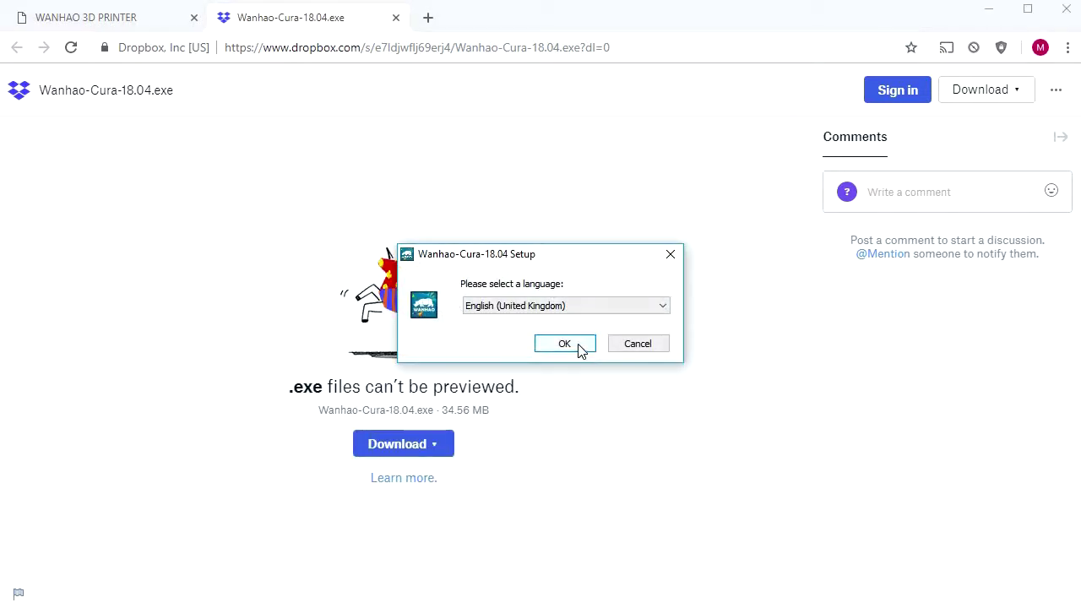
Step: Install Wanhao-Cura-18.04 in English (United Kingdom) to the default Program Files folder and finish the setup wizard
click(580, 348)
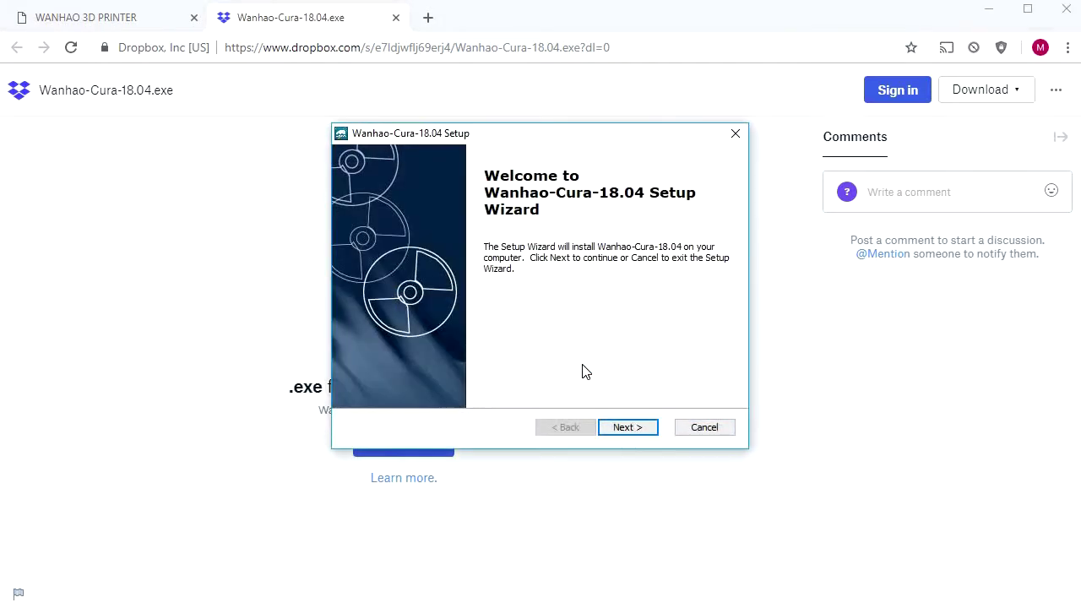
click(625, 427)
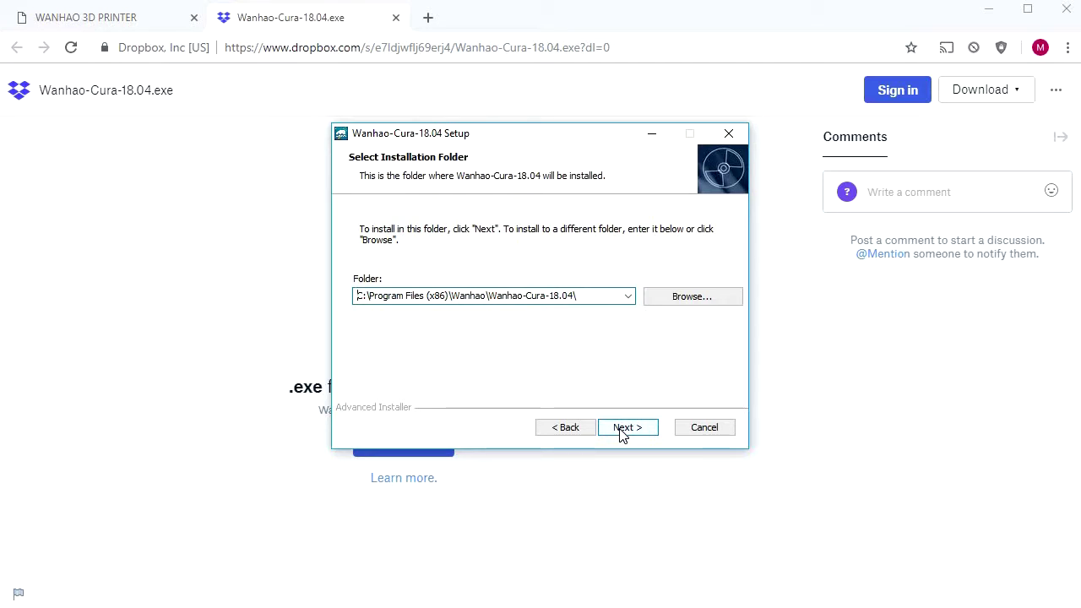
click(623, 429)
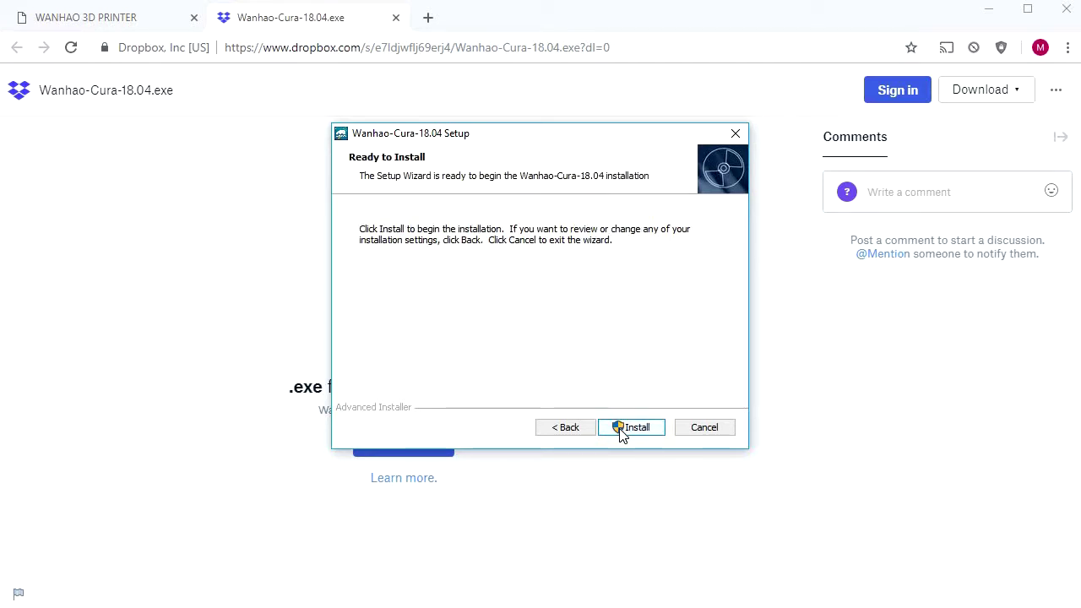
click(631, 427)
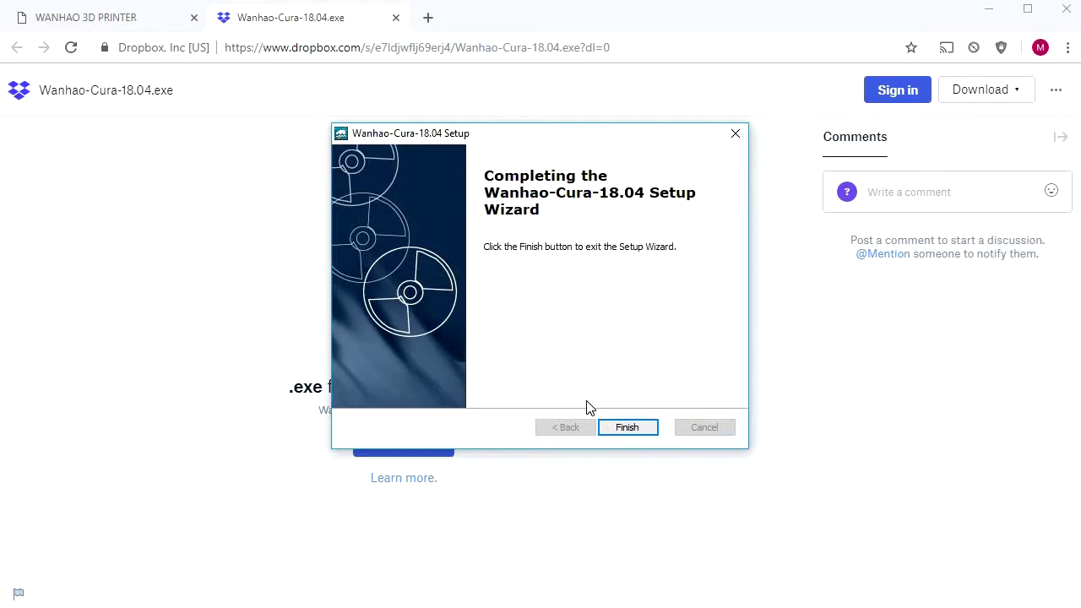
click(624, 428)
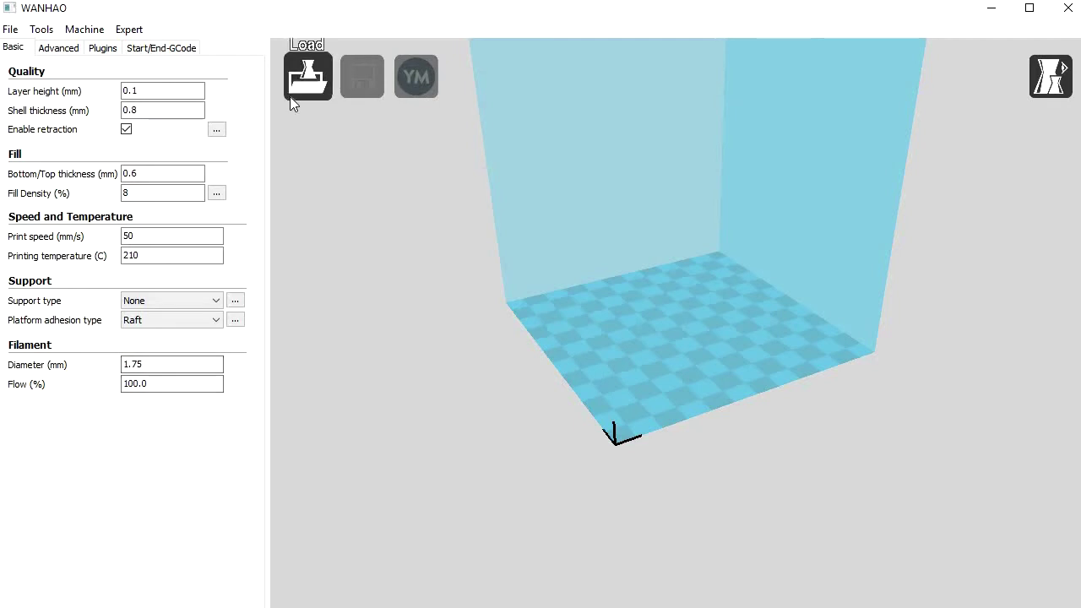
Step: Add a new wanhao-D10 machine with anonymous usage submission turned off, and maximize the main window
click(129, 30)
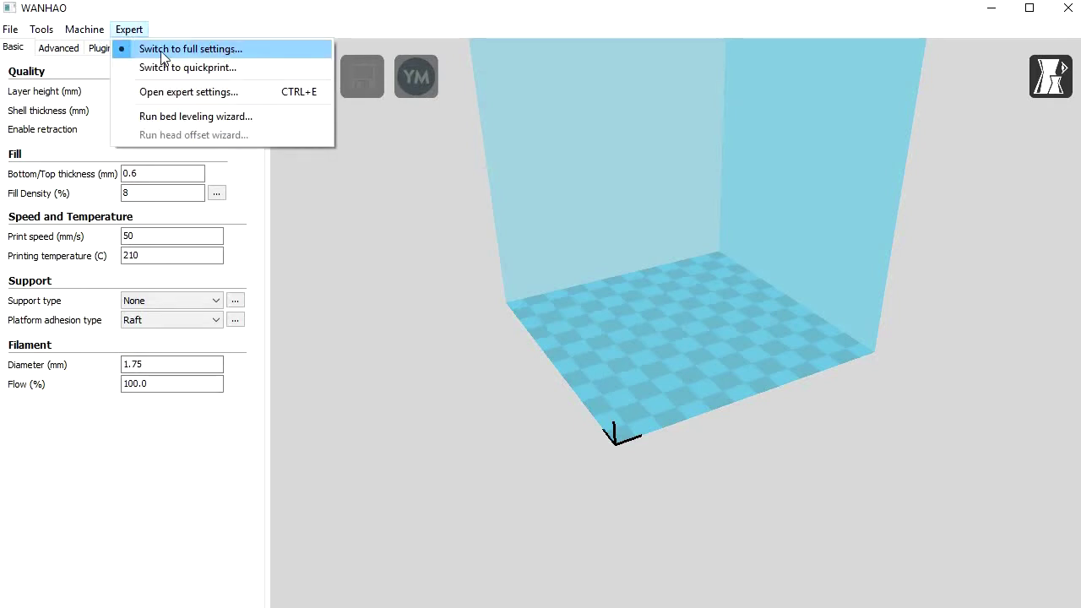
click(129, 32)
click(84, 30)
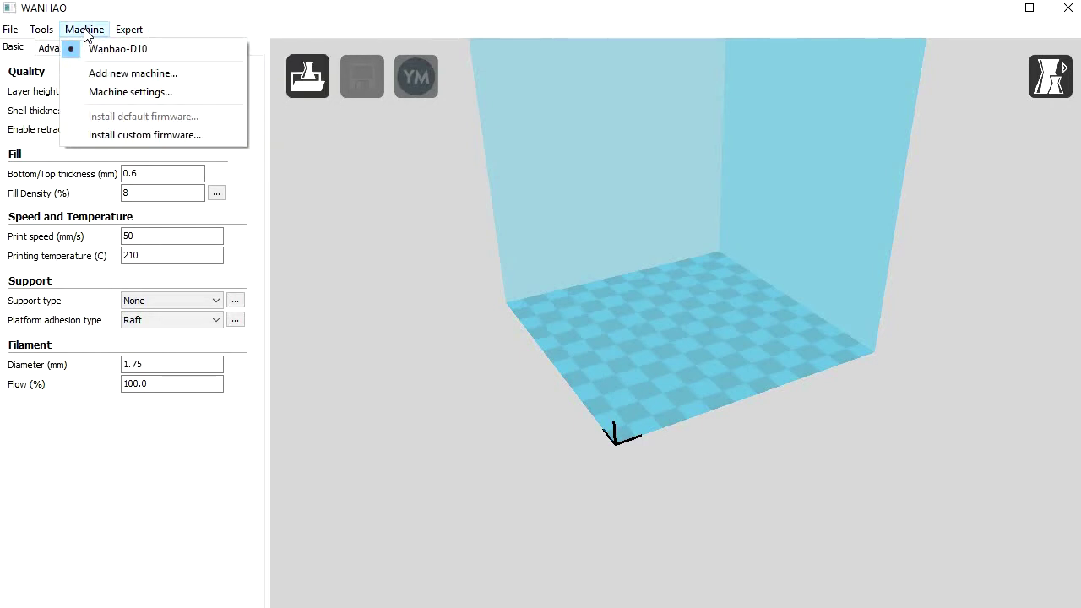
click(106, 74)
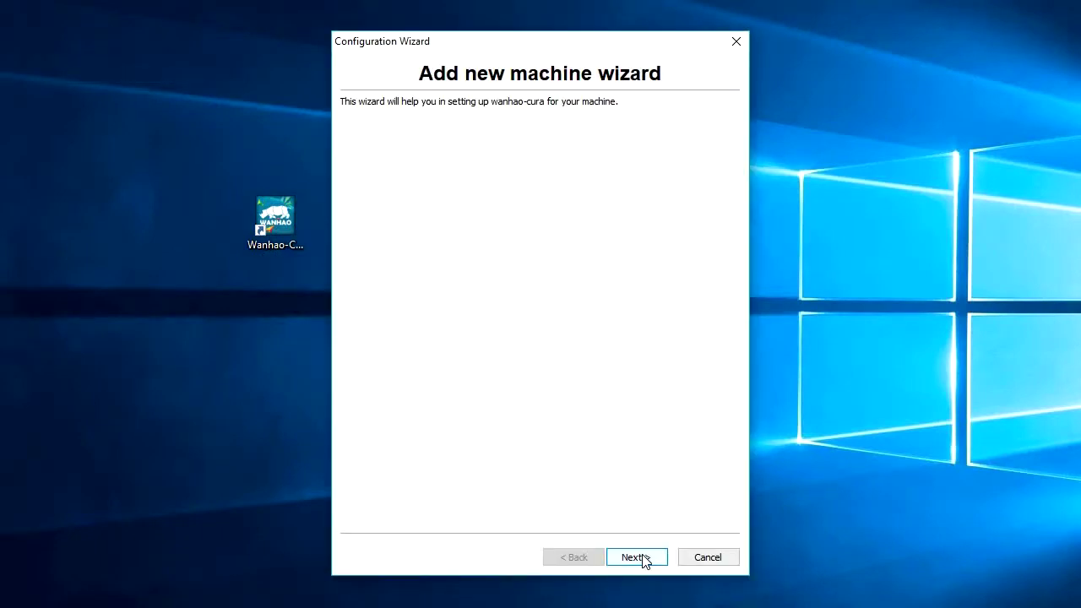
click(640, 559)
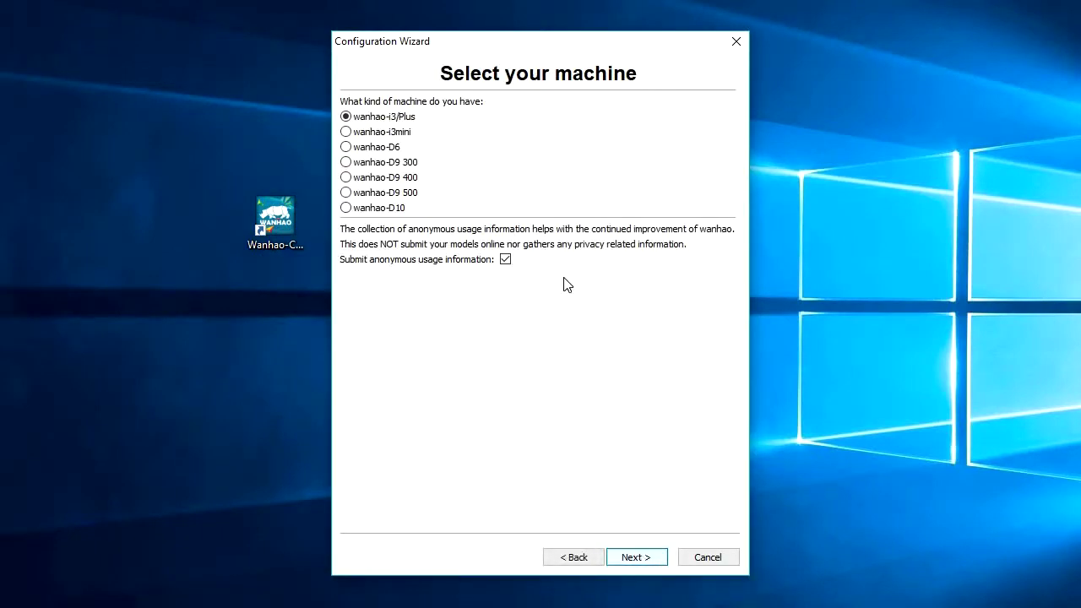
click(347, 208)
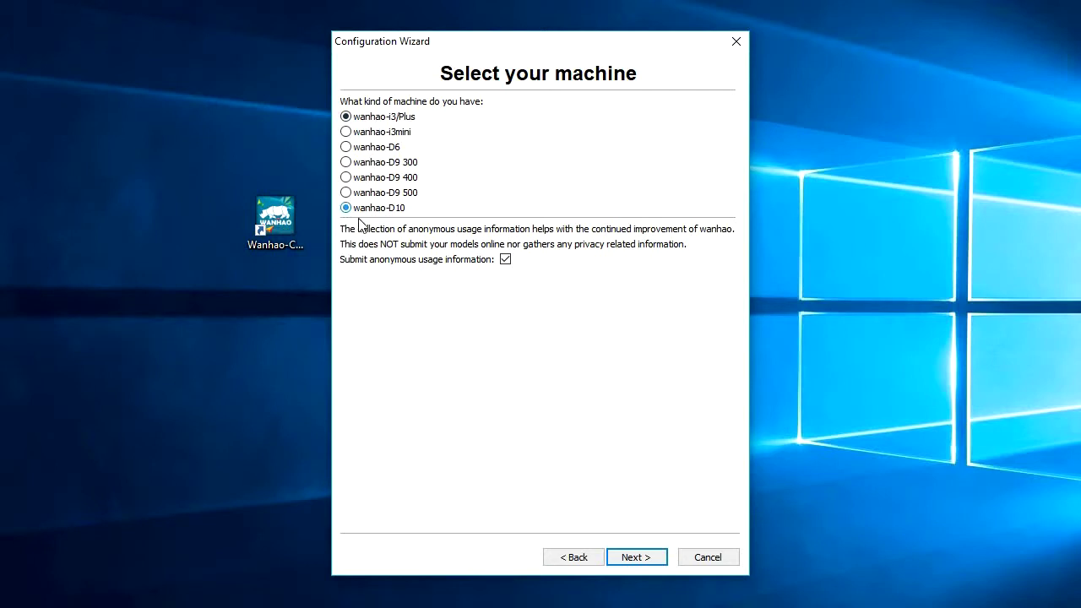
click(506, 261)
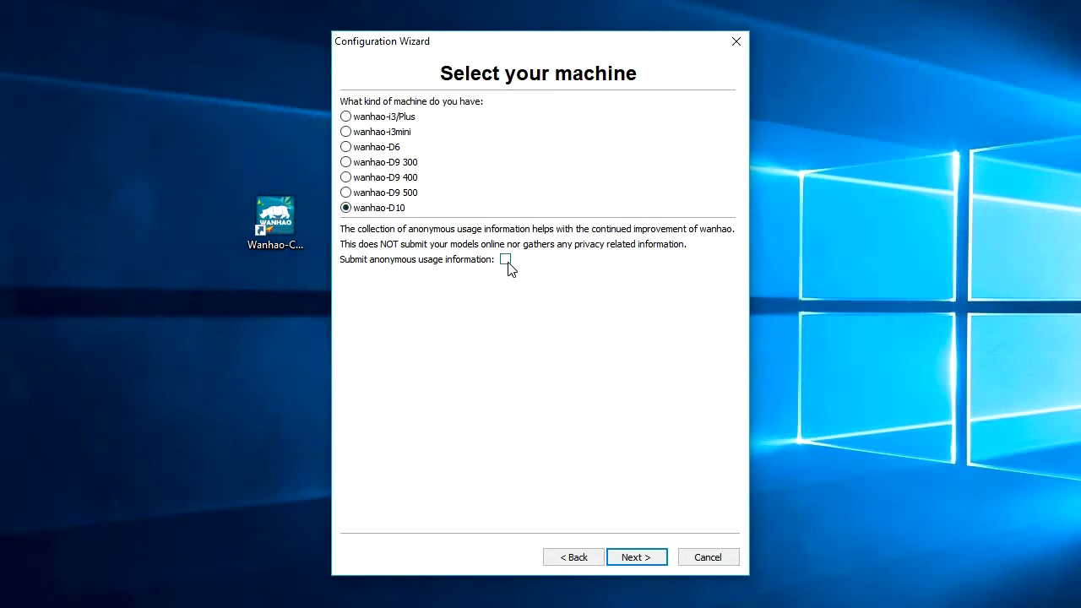
click(636, 561)
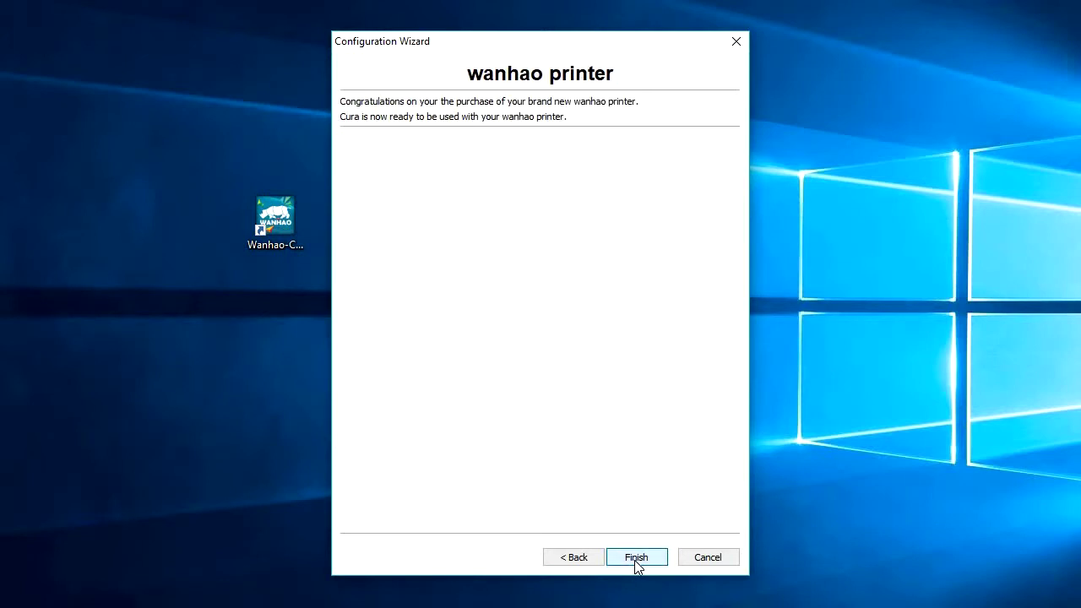
click(636, 557)
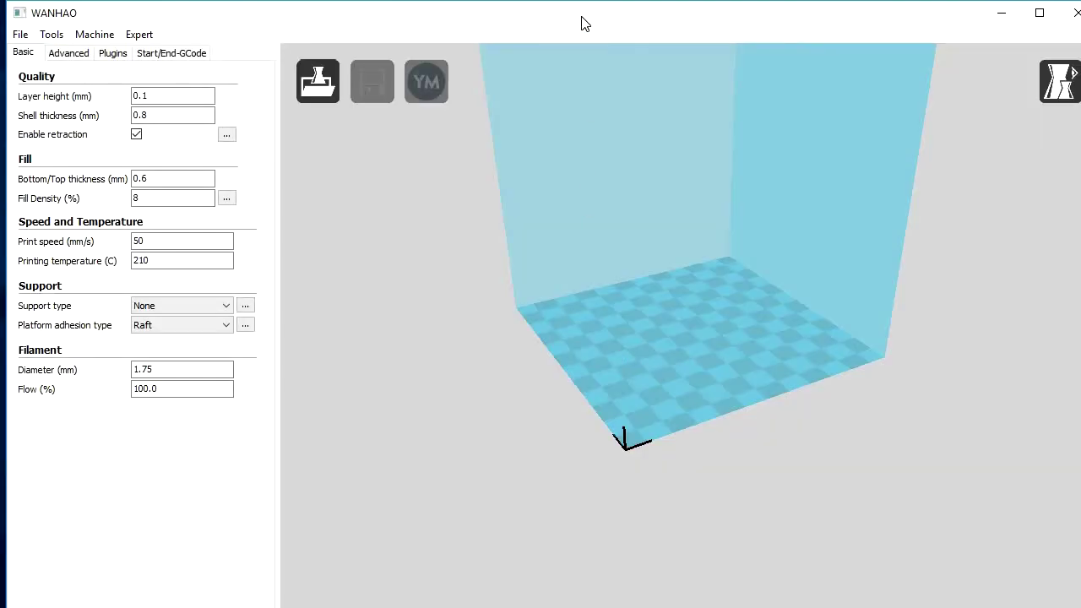
double_click(579, 22)
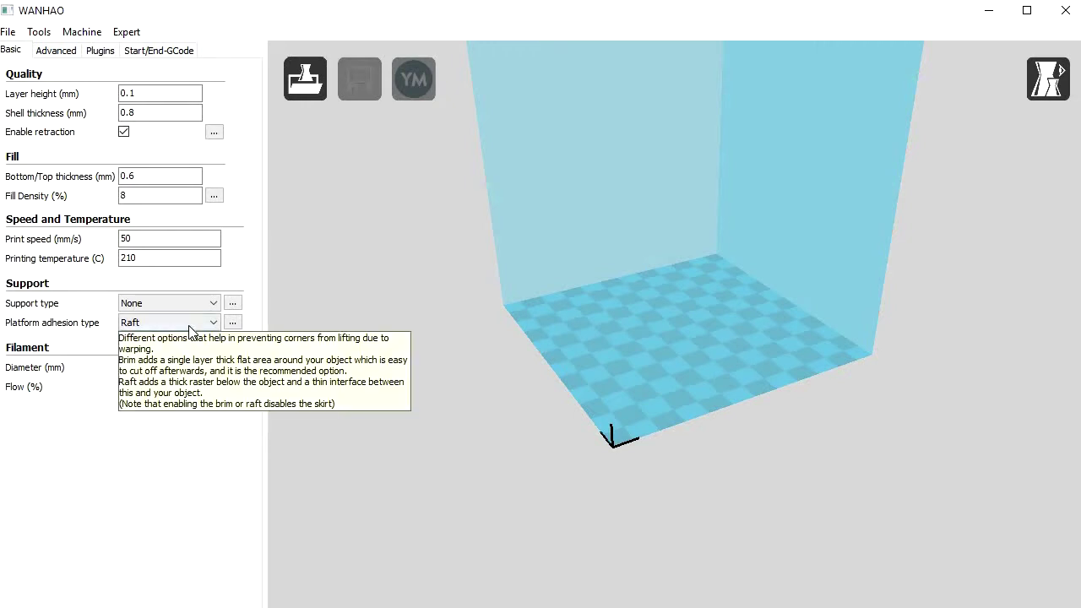
Step: Set the support type to Touching buildplate and review the expert settings for support and raft
click(206, 305)
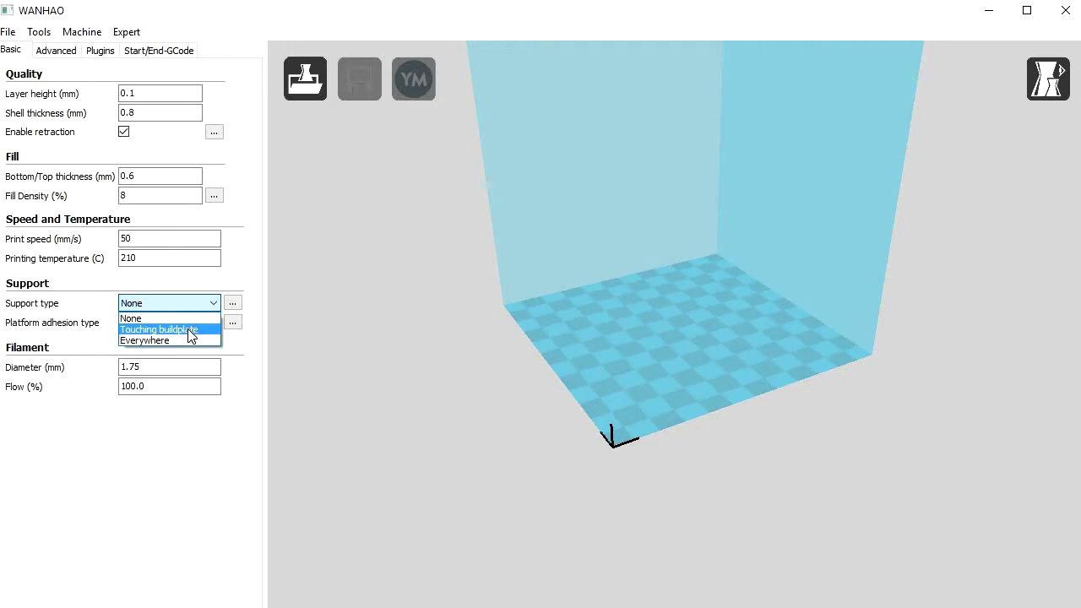
click(189, 331)
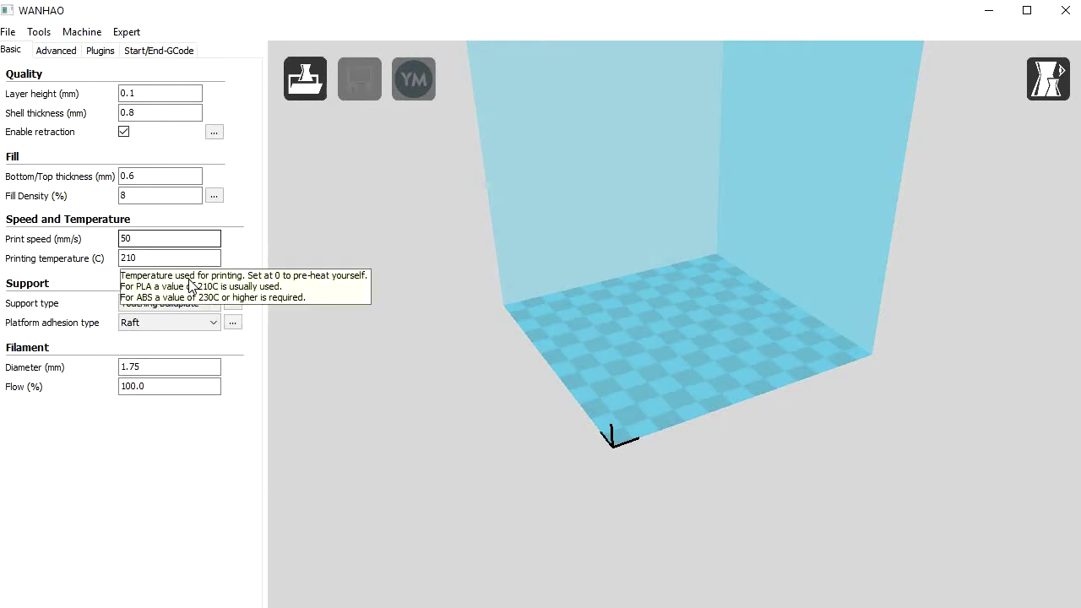
click(233, 303)
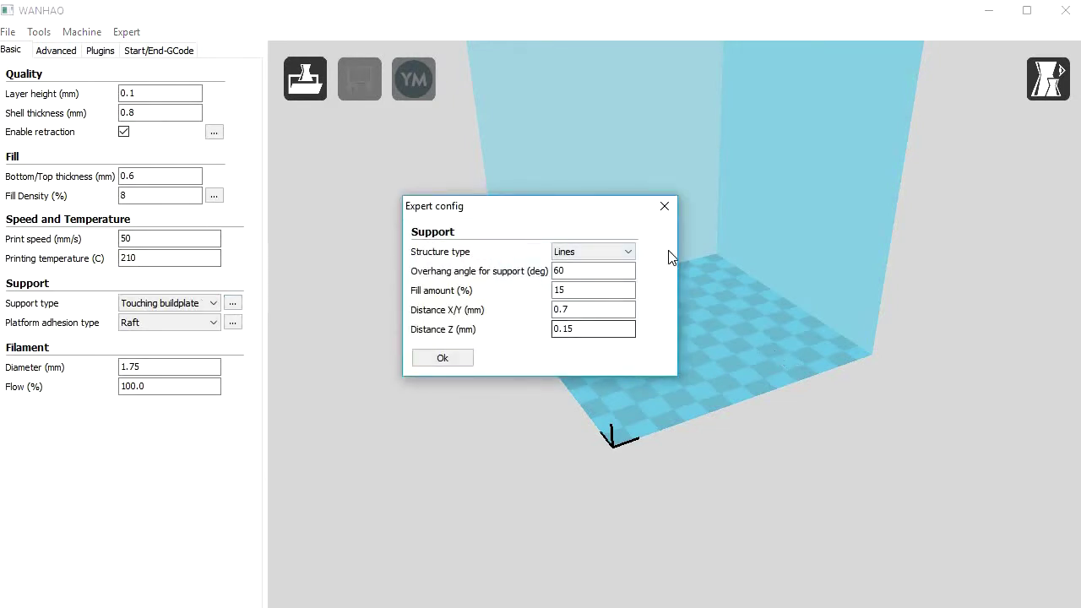
click(664, 208)
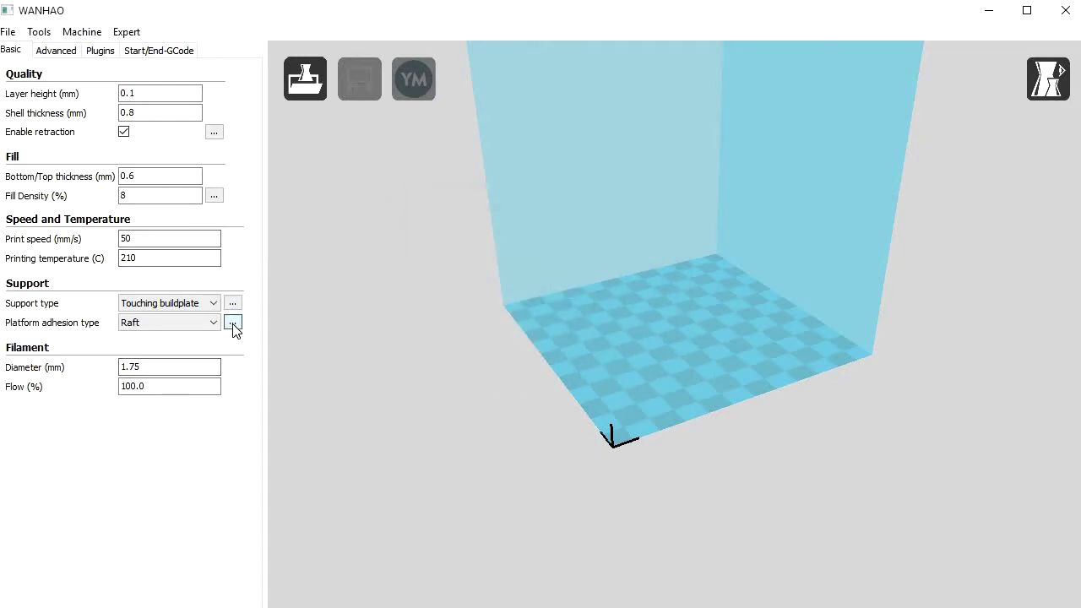
click(233, 323)
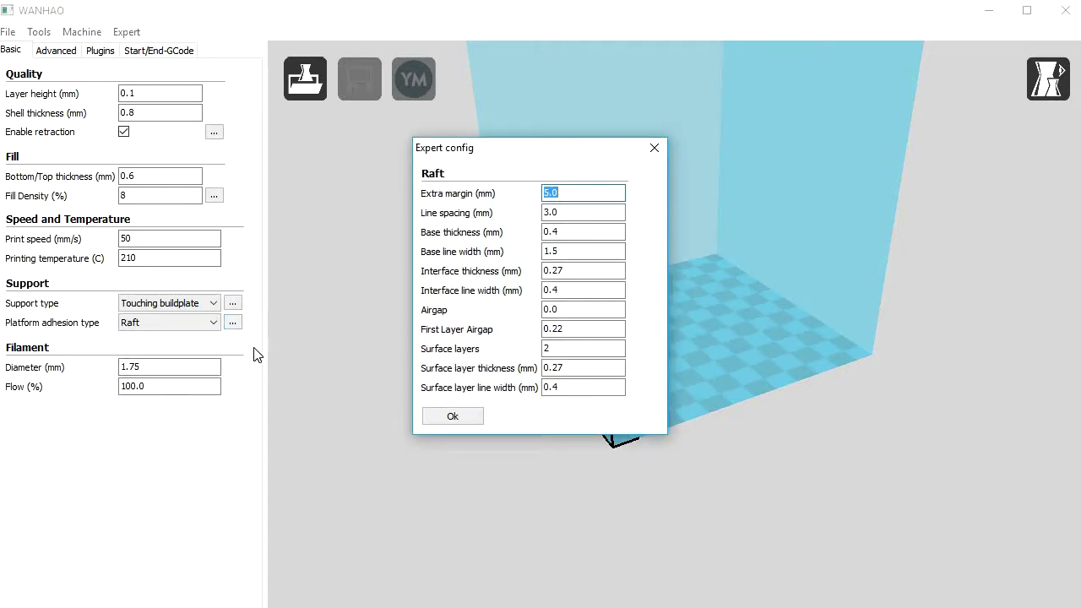
click(467, 414)
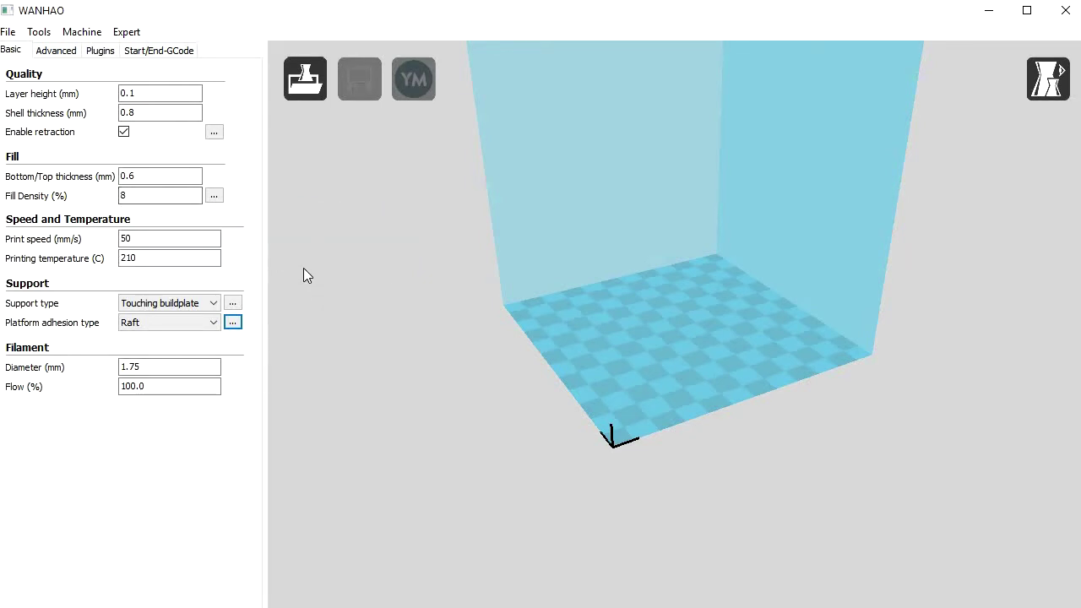
Step: Review the advanced, plugin and start/end G-code settings, and return to the basic print settings
click(50, 50)
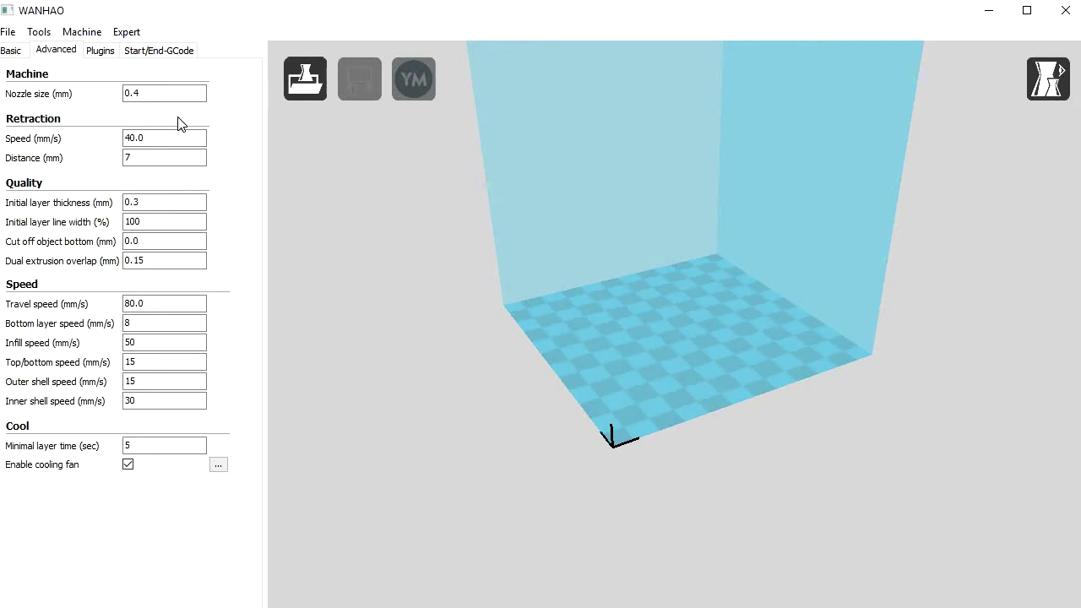
click(101, 52)
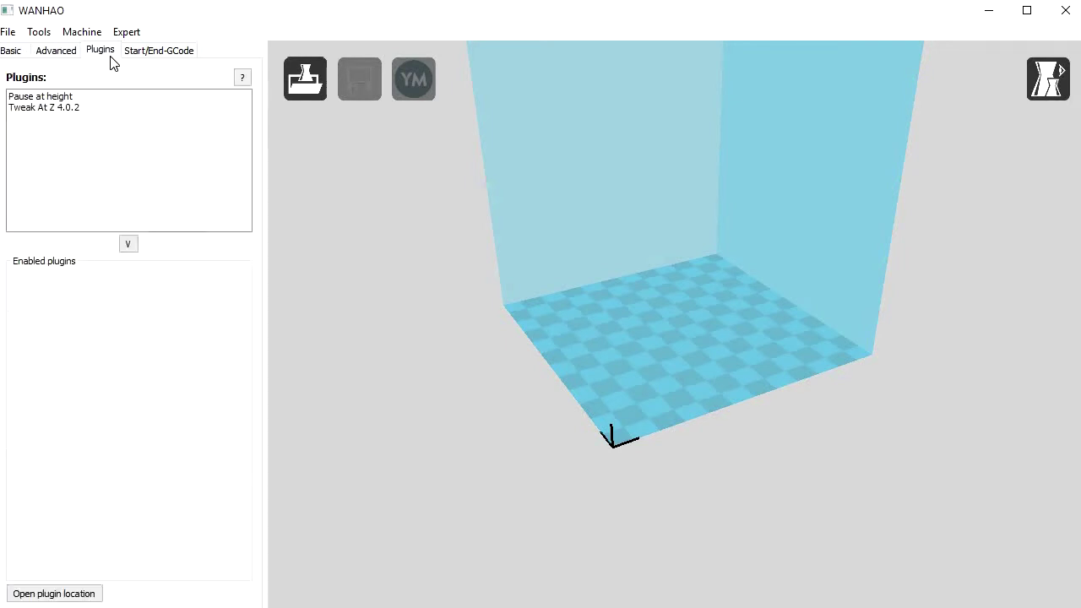
click(173, 52)
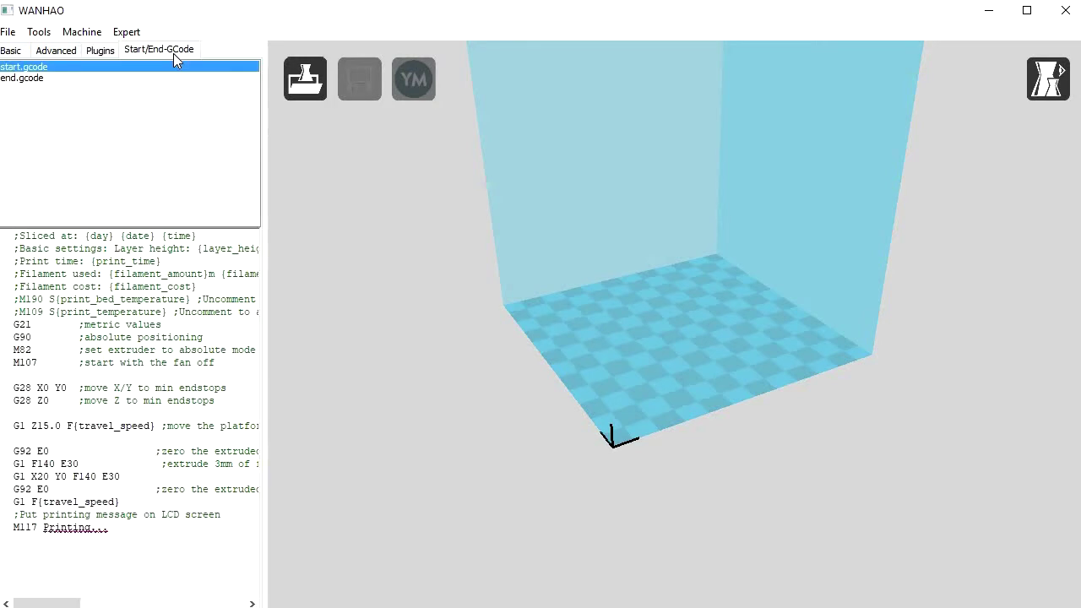
click(12, 51)
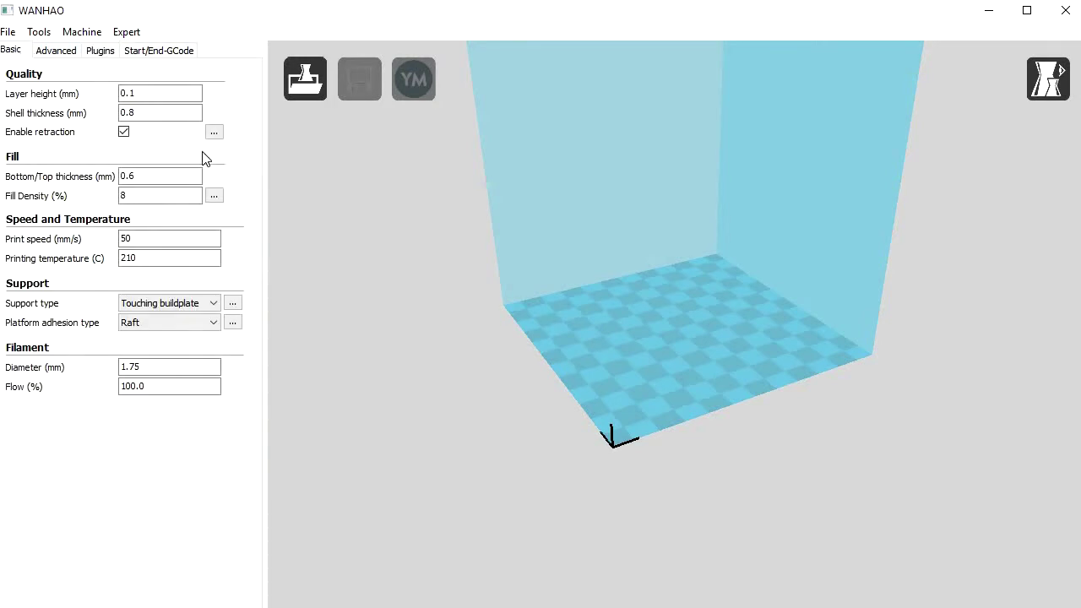
Step: Load the model WANHAO Curve.stl from the Desktop onto the build plate
click(309, 91)
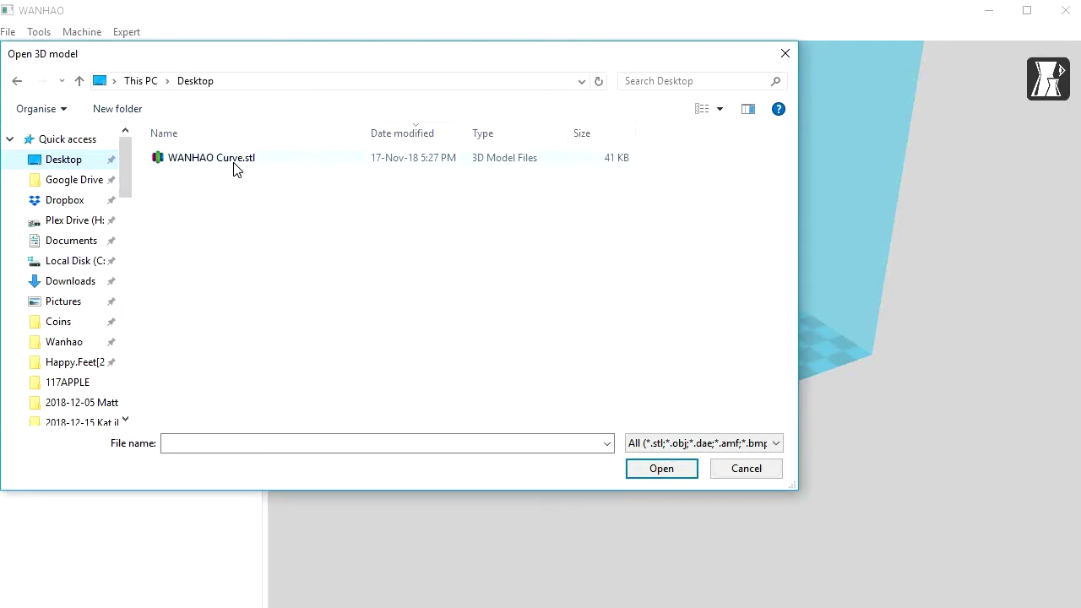
click(235, 164)
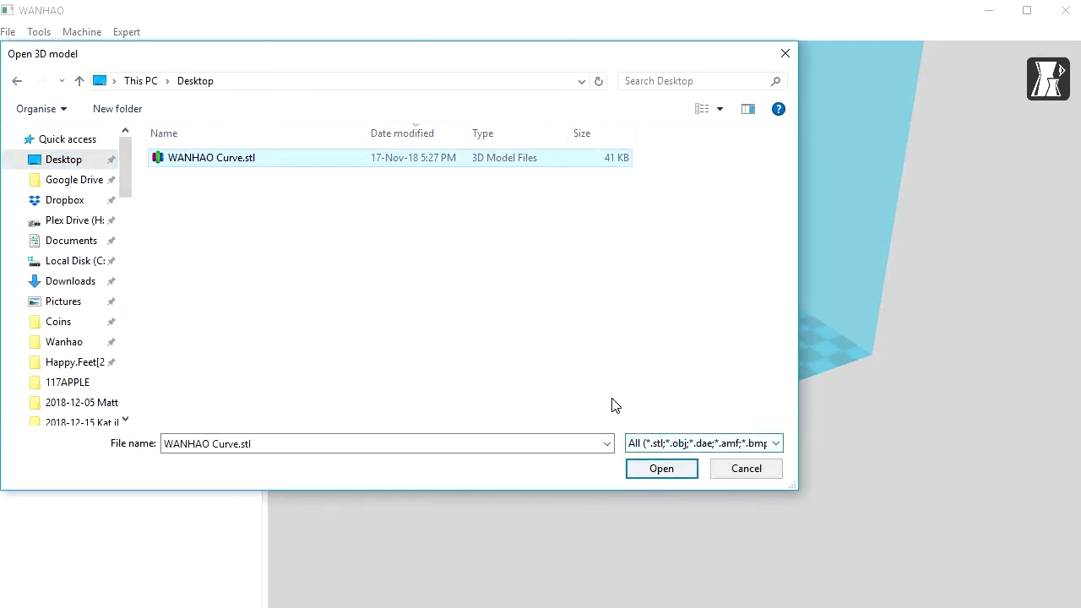
click(661, 469)
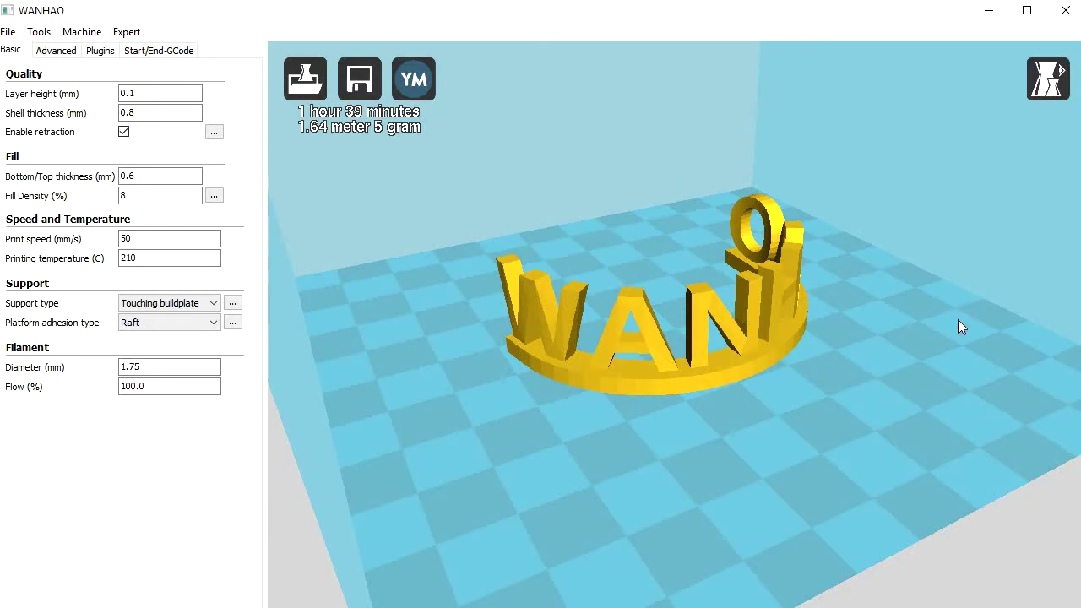
Step: Examine the curved WANHAO lettering model on the build plate from the front, from behind and up close
right_drag(958, 321, 944, 290)
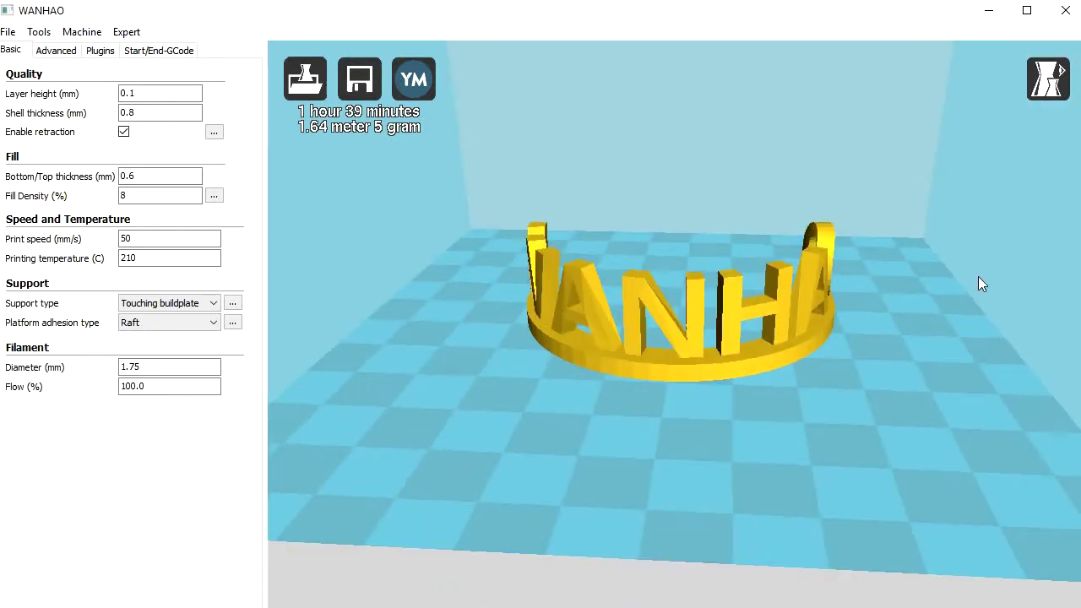
right_drag(979, 288, 692, 356)
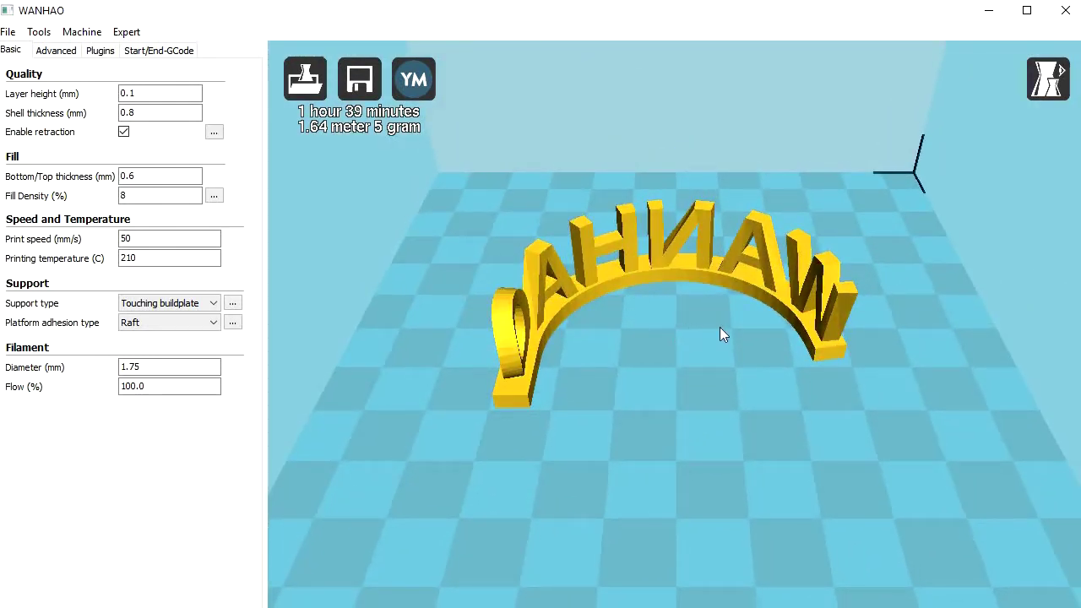
scroll(713, 266, up, 5)
scroll(712, 268, down, 8)
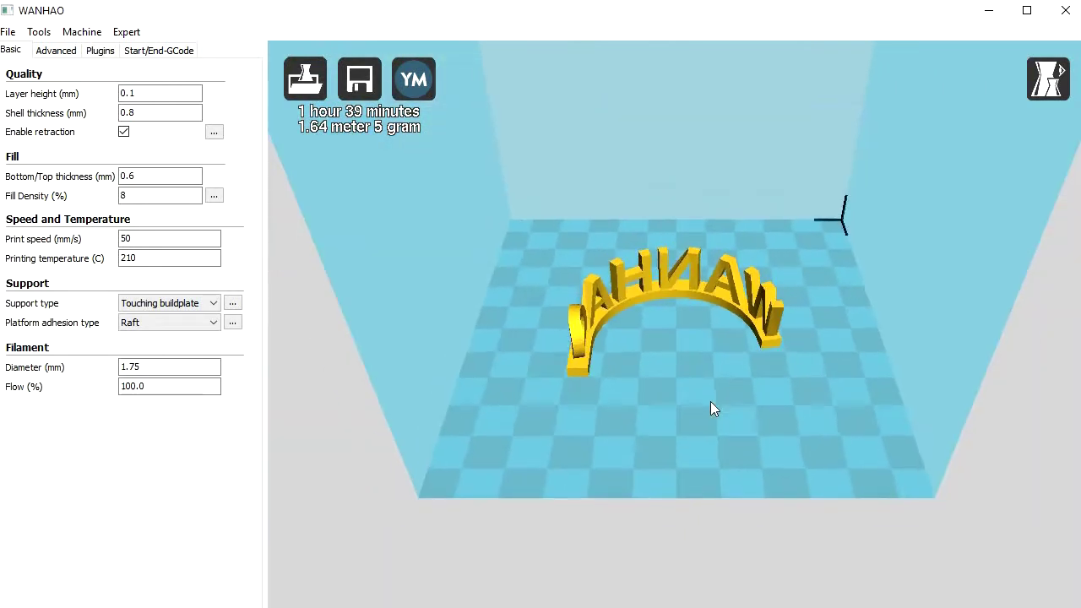
scroll(688, 313, up, 5)
scroll(668, 250, down, 3)
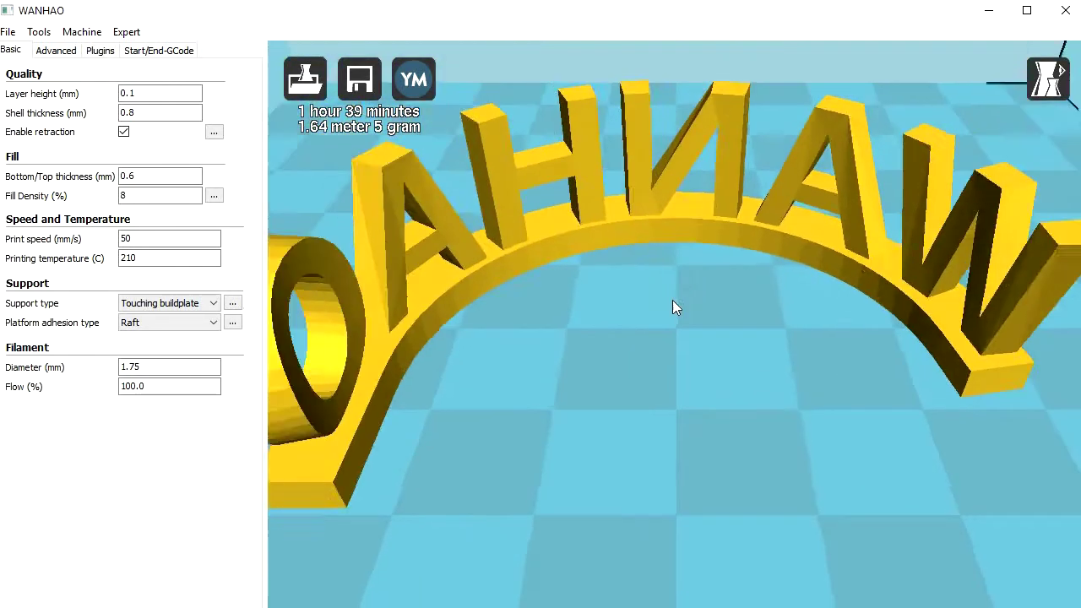
scroll(682, 348, down, 2)
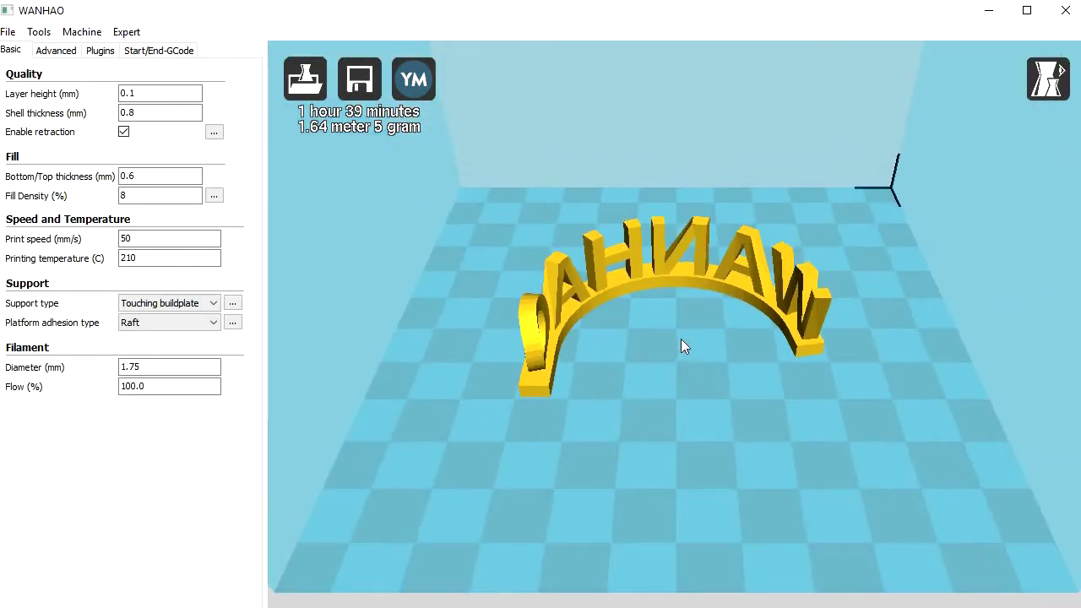
Step: Examine the curved WANHAO model on the build plate from a distance and up close, both selected and deselected
click(701, 268)
scroll(709, 287, down, 3)
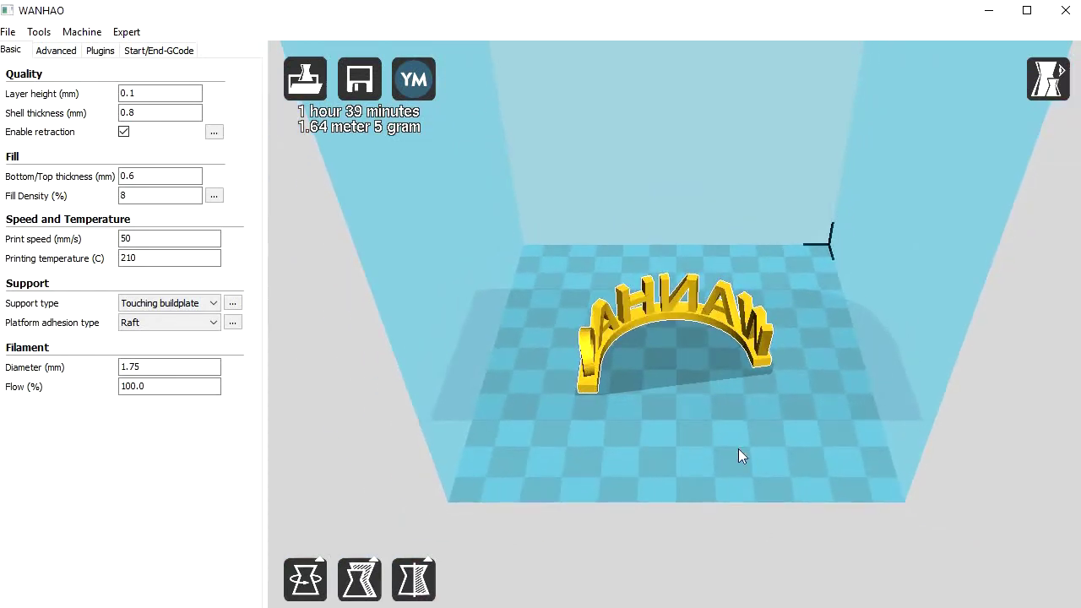
click(738, 449)
click(709, 297)
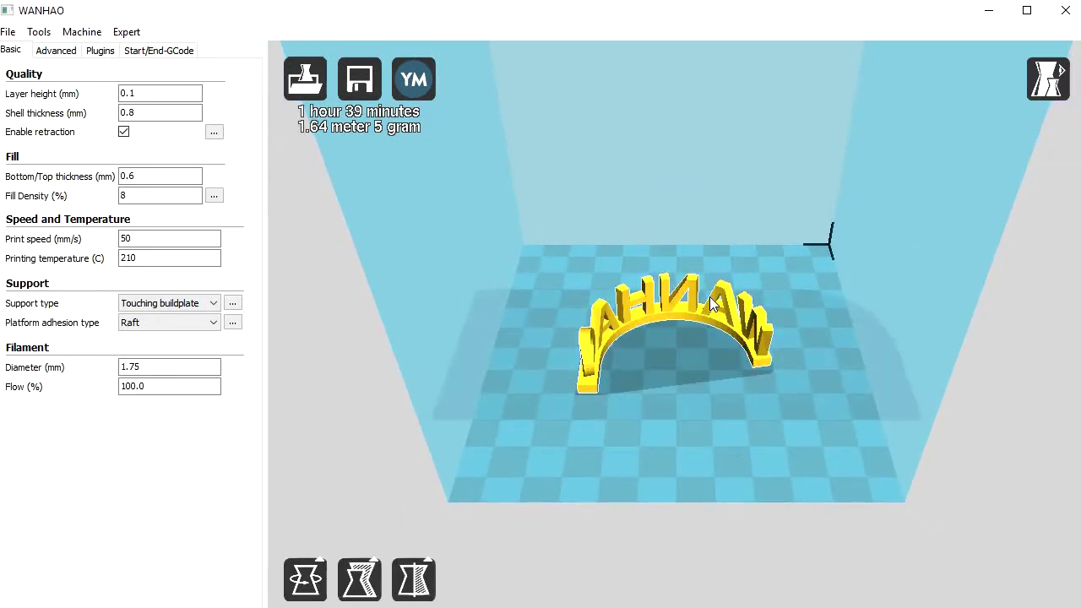
click(746, 480)
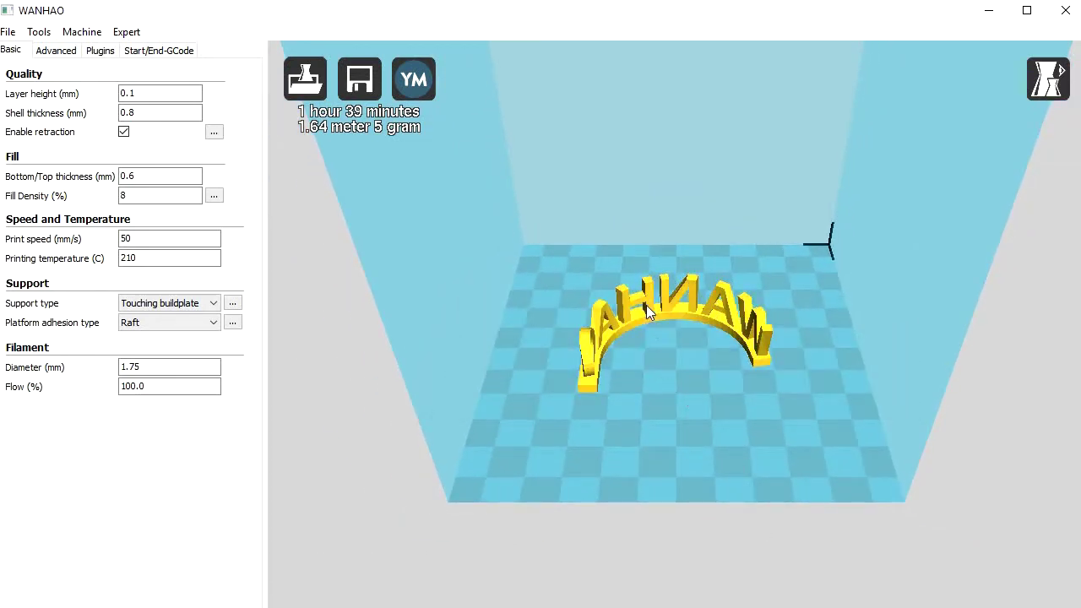
scroll(700, 219, up, 3)
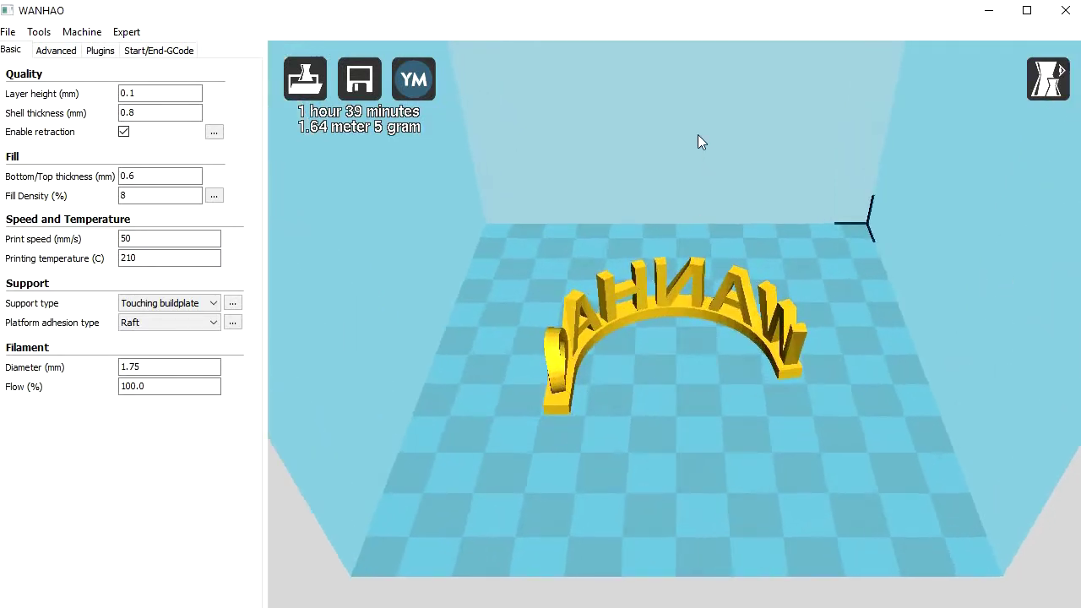
scroll(697, 142, up, 5)
scroll(670, 92, down, 6)
scroll(743, 178, up, 3)
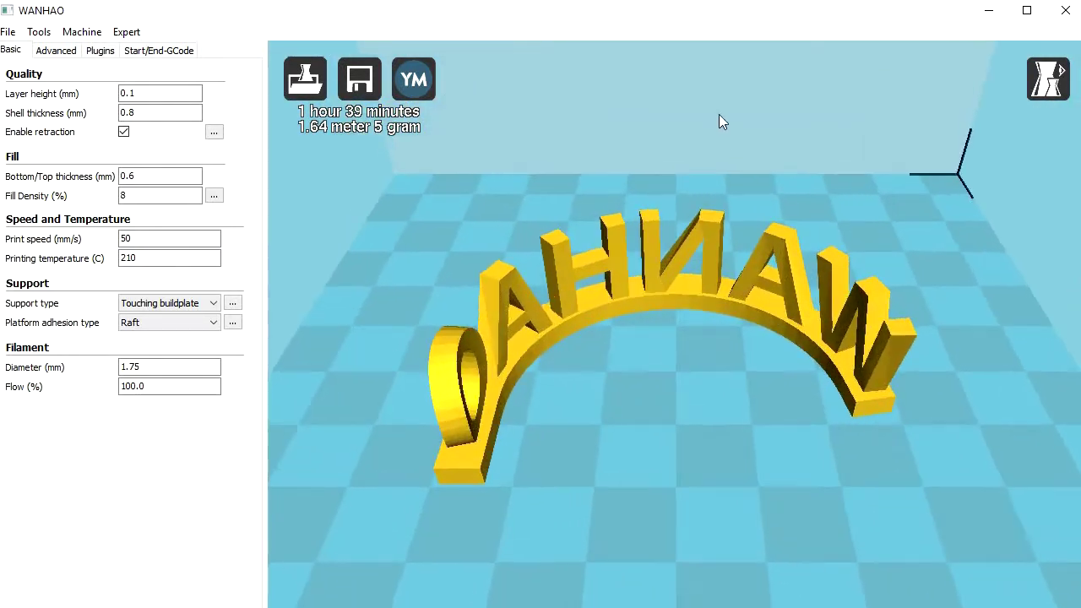
scroll(719, 155, down, 3)
scroll(655, 274, up, 2)
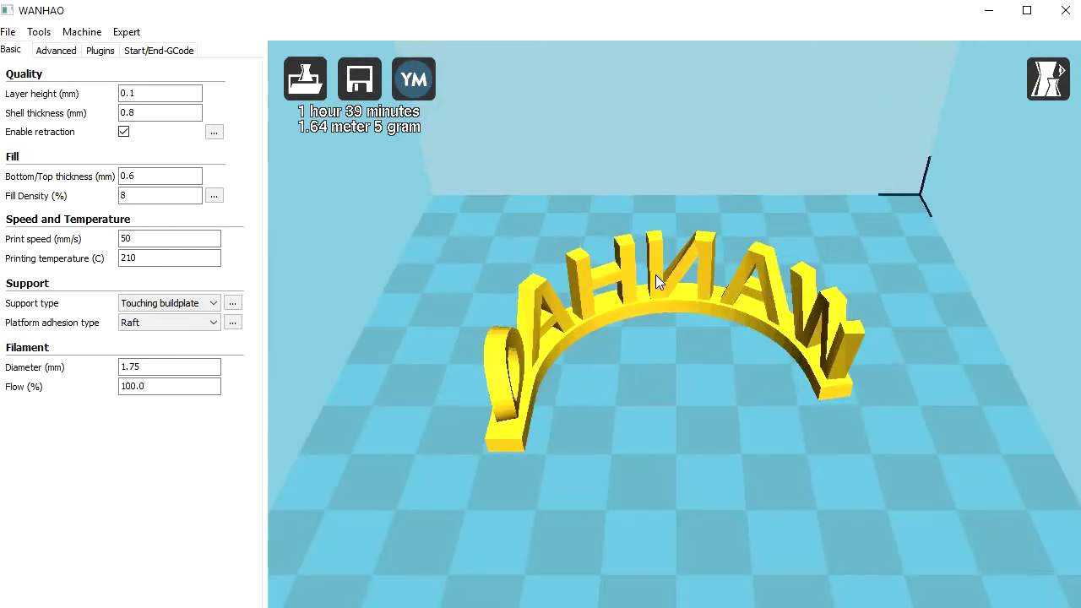
scroll(472, 166, up, 1)
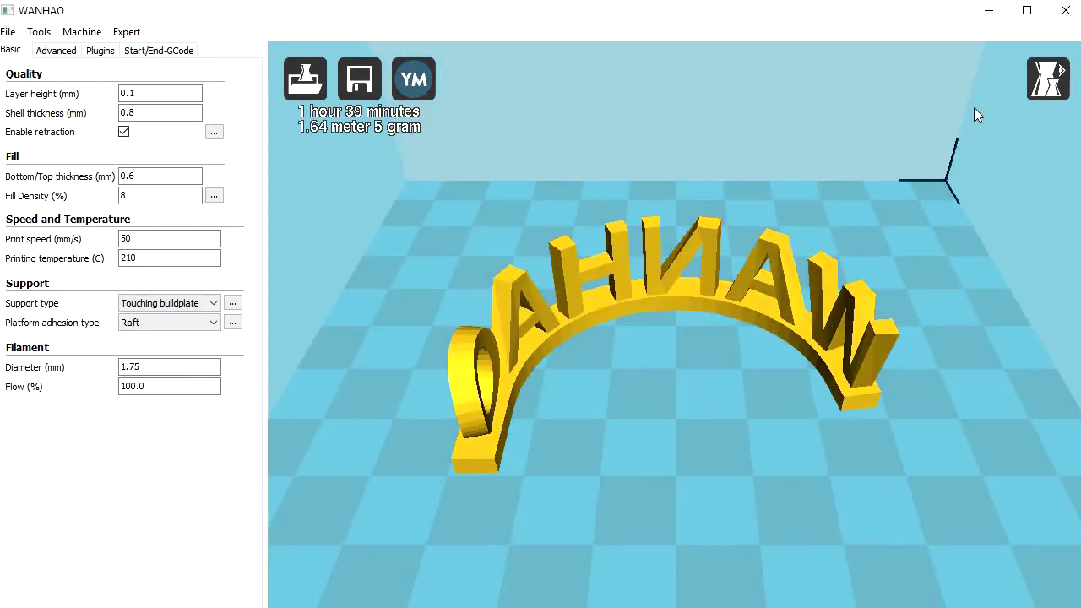
Step: Preview the model in the Normal, Overhang, Transparent and X-Ray view modes, examining it from another angle
click(1046, 82)
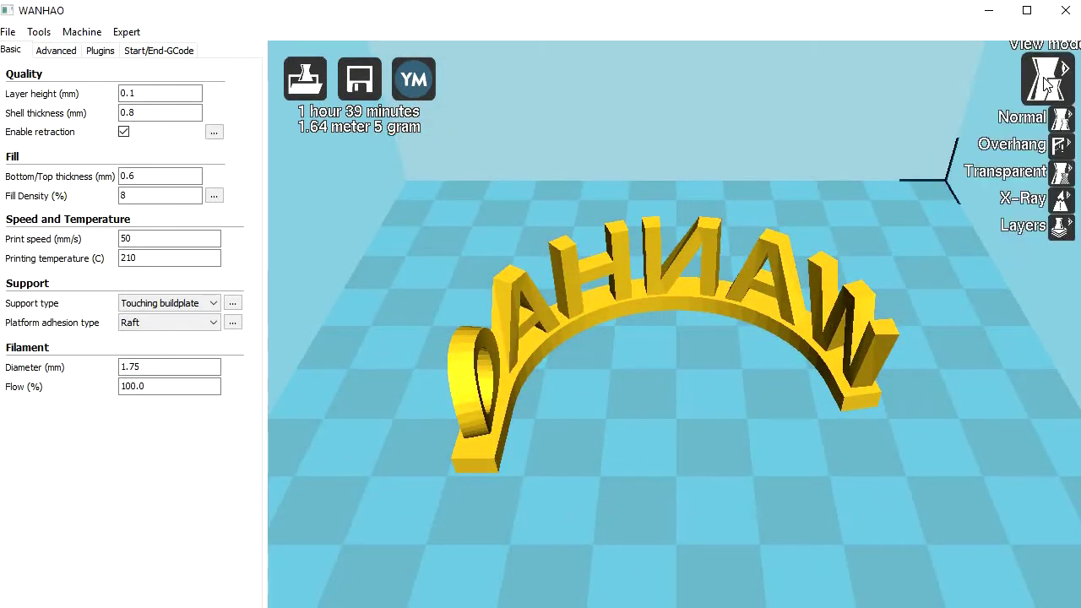
click(1061, 129)
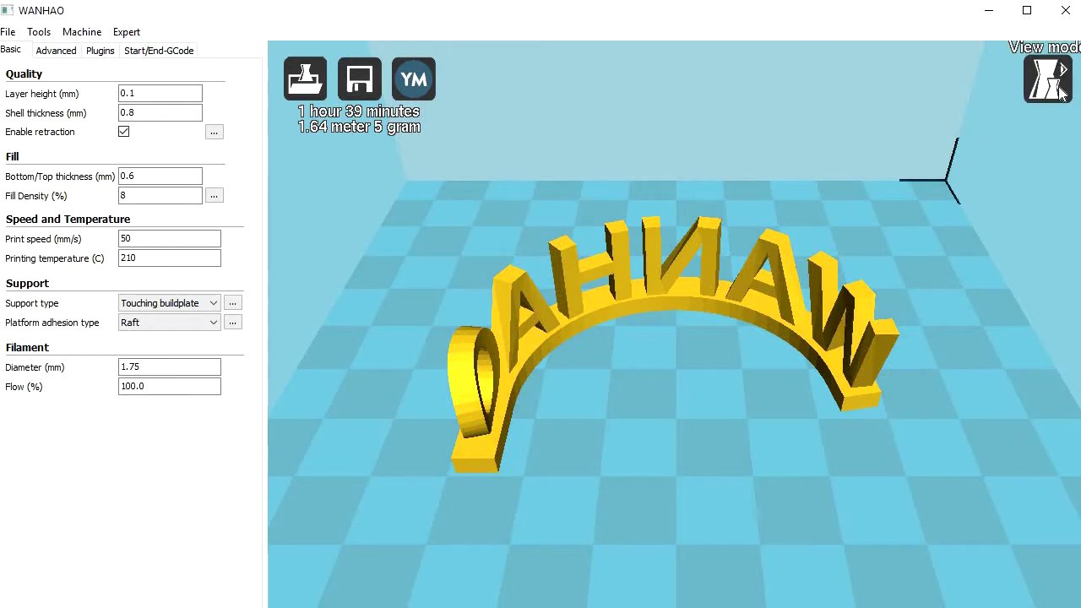
click(1052, 89)
click(1063, 147)
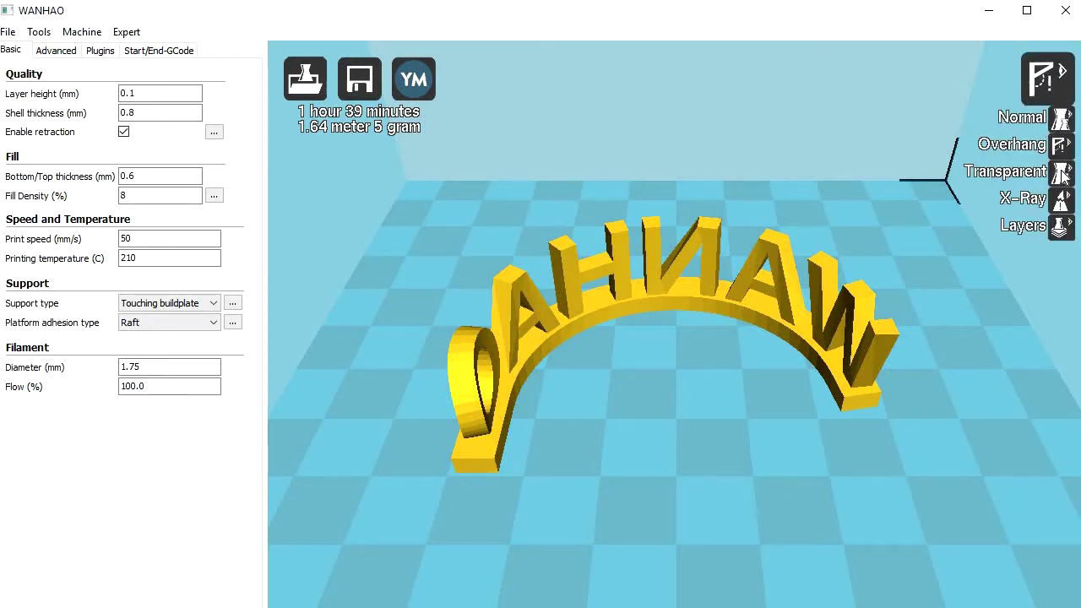
click(1062, 173)
right_drag(1033, 261, 902, 217)
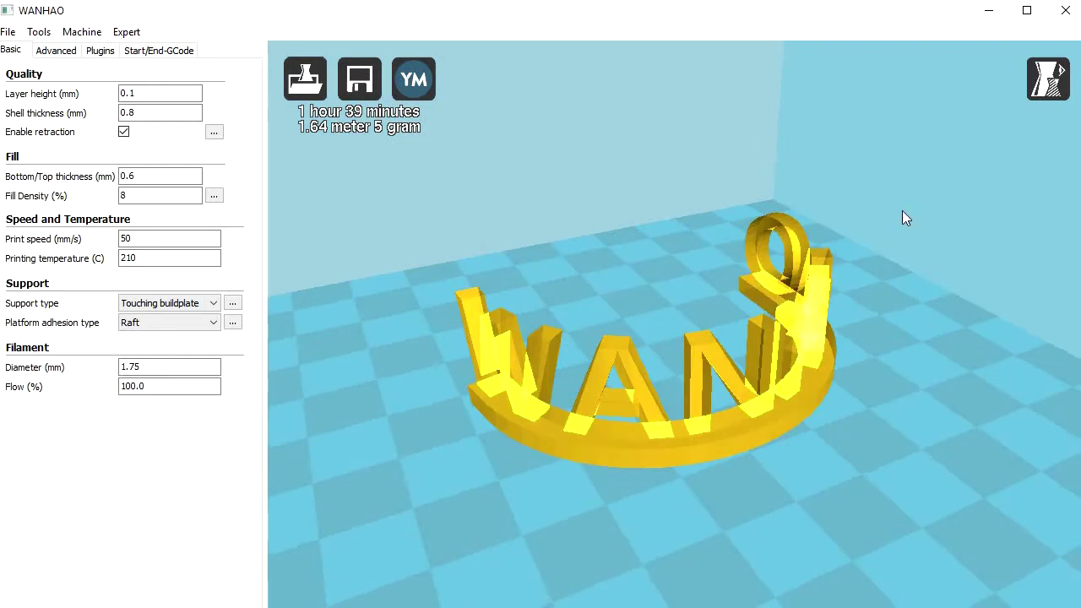
click(1048, 77)
click(1061, 199)
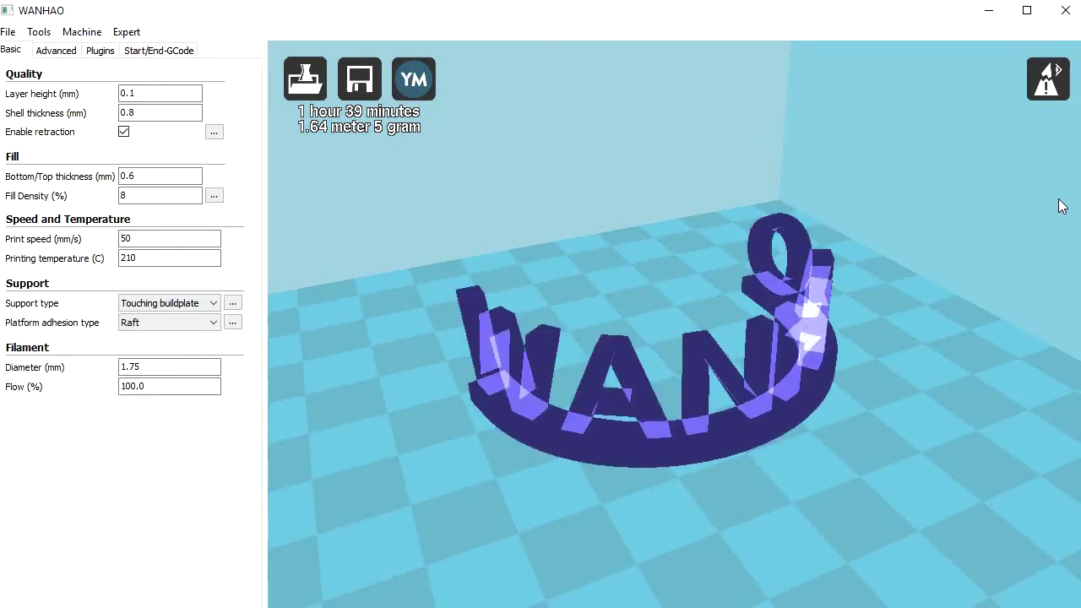
Step: Switch to the Layers view mode and inspect the sliced toolpath of the model from above
click(1048, 85)
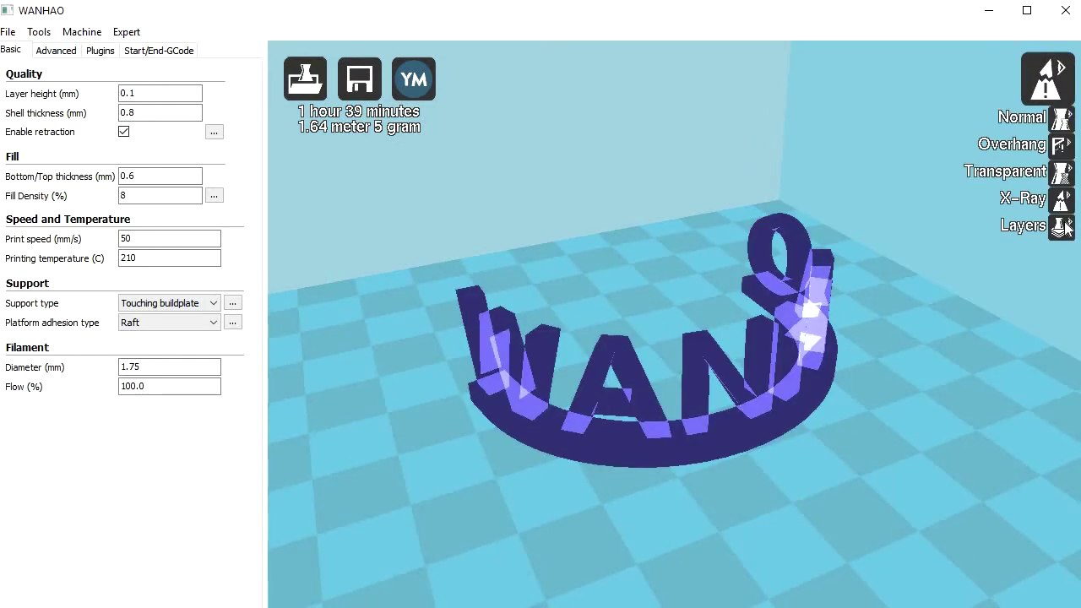
click(1061, 226)
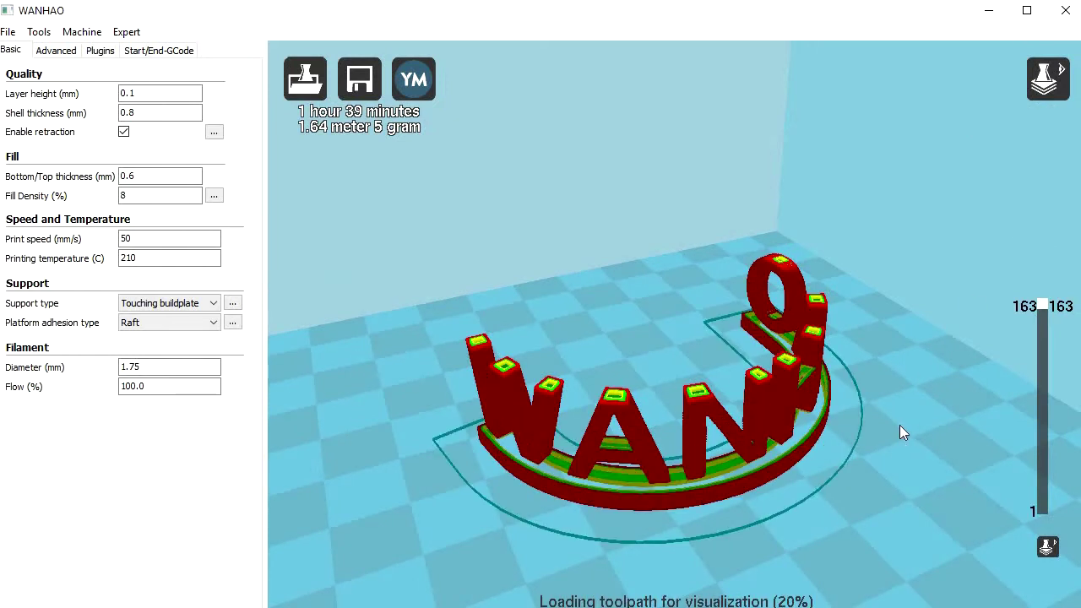
click(1045, 81)
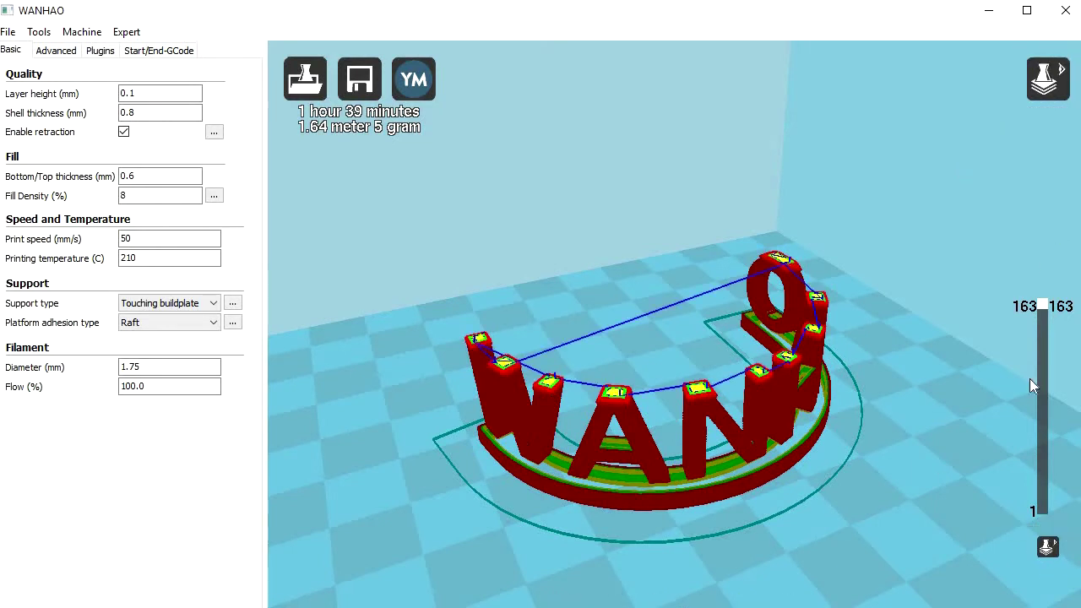
right_drag(1031, 385, 542, 387)
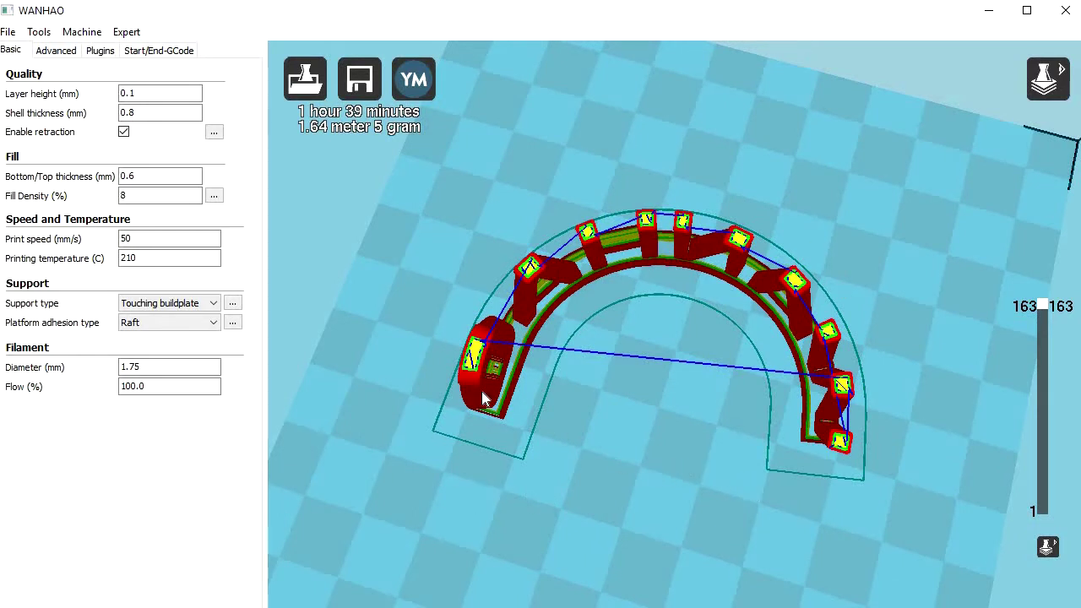
Step: Check the support type options, keeping Touching buildplate, and return the model to the Normal view mode
click(169, 302)
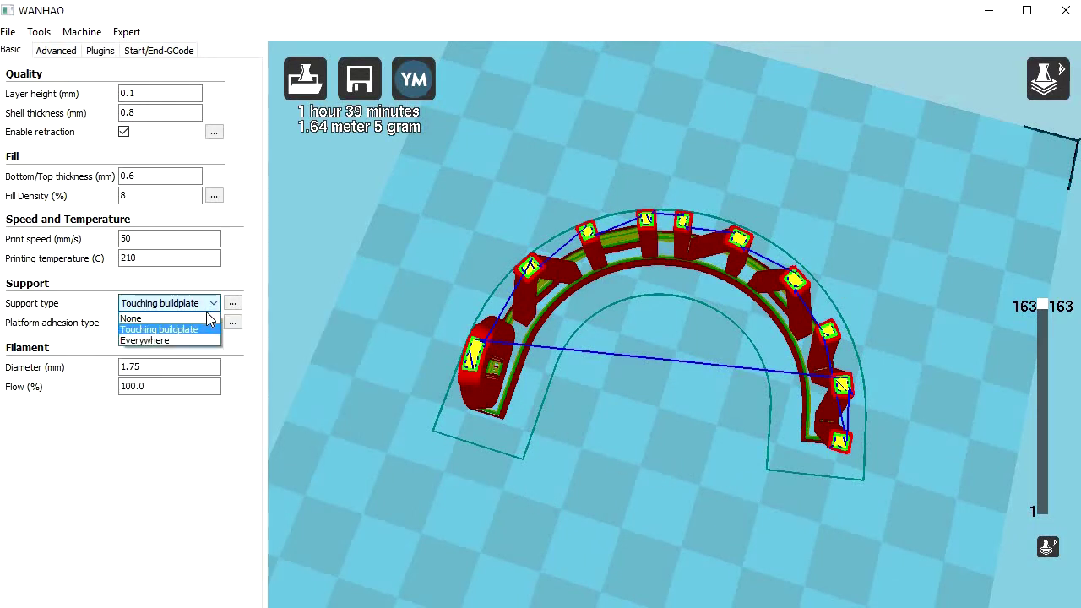
click(156, 328)
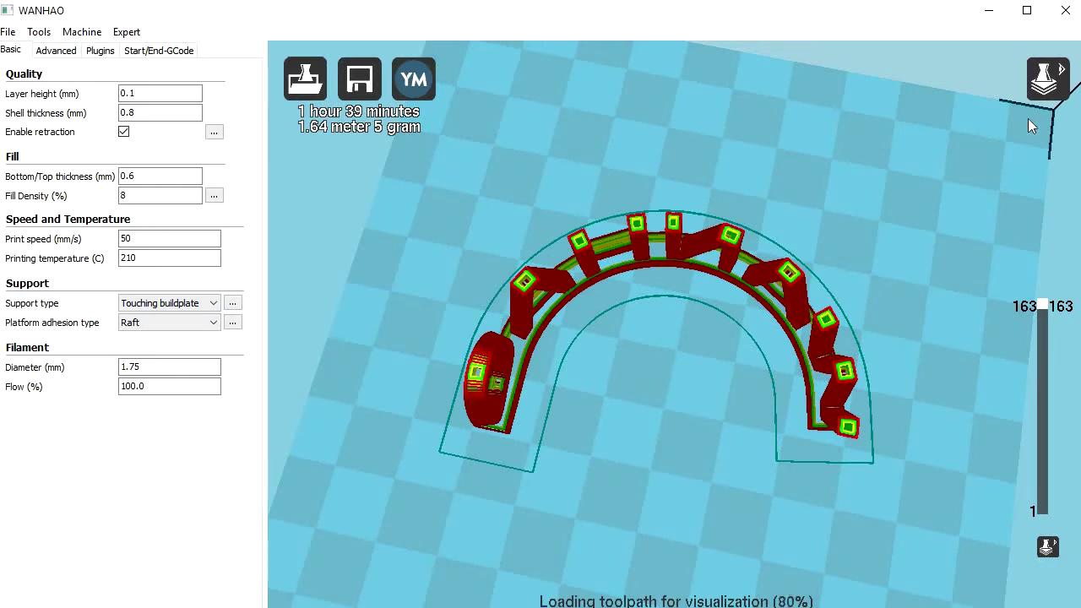
click(1047, 79)
click(1062, 118)
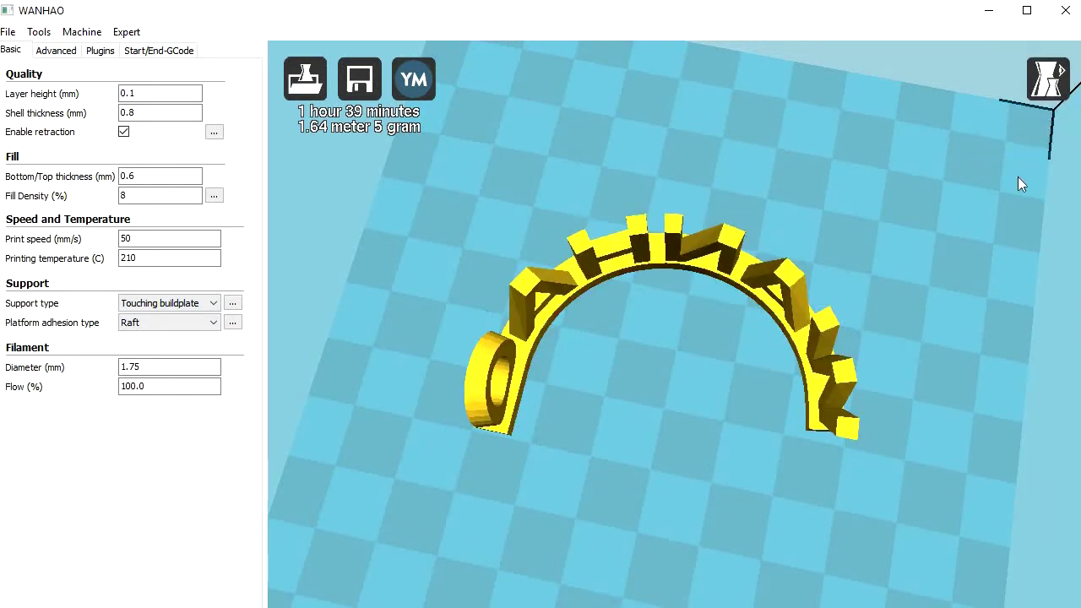
right_drag(1033, 315, 889, 279)
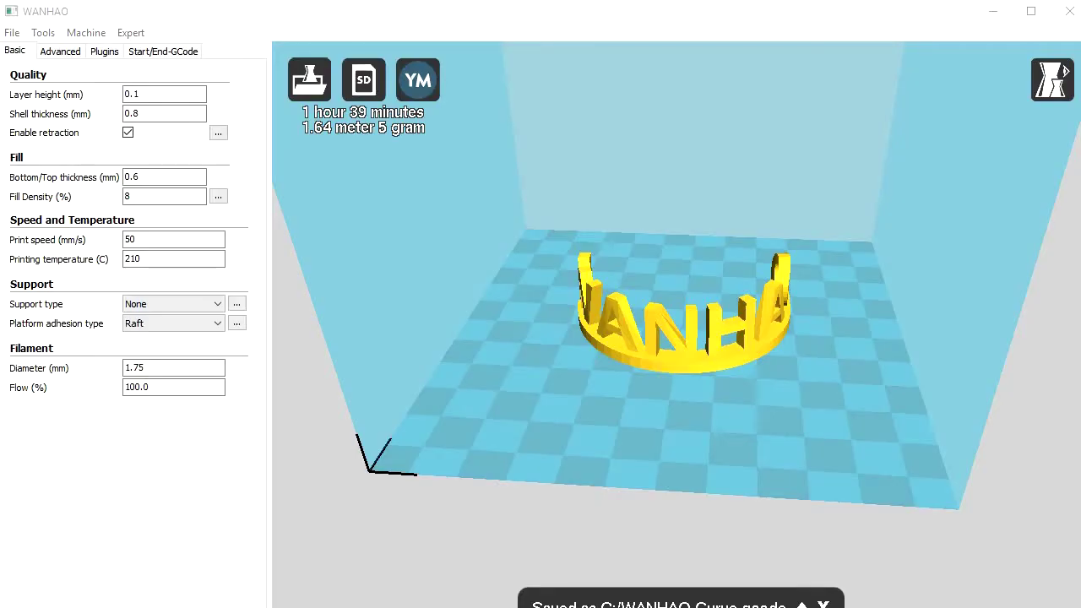
Step: Shift the model on the build plate and multiply it by one copy, accepting the reset of object positions
click(689, 363)
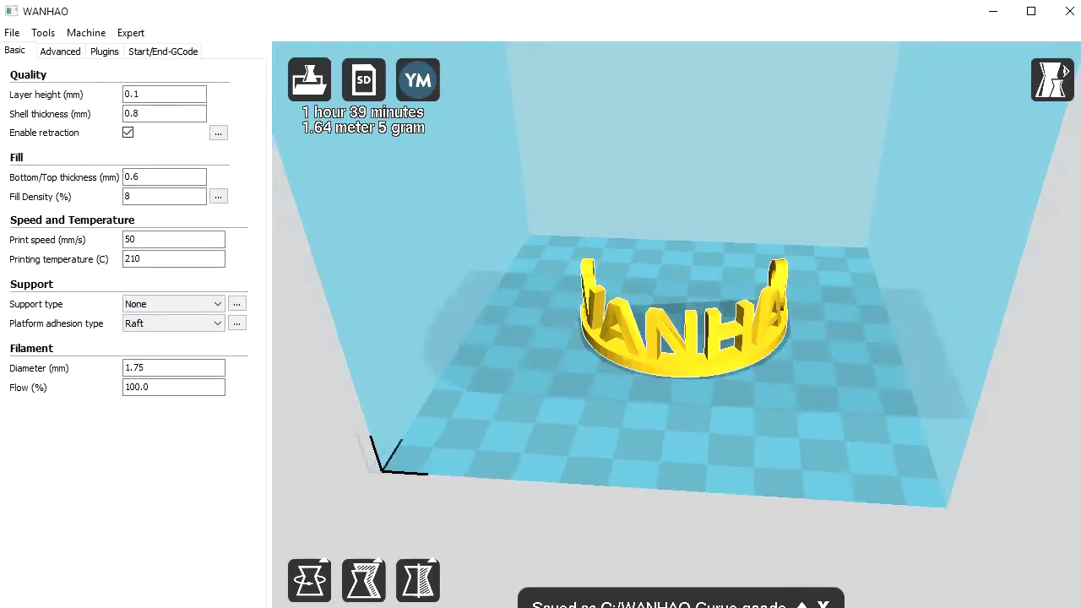
mouse_move(663, 361)
mouse_down()
mouse_move(624, 360)
mouse_move(691, 429)
mouse_move(743, 355)
mouse_move(686, 335)
mouse_move(613, 375)
mouse_move(703, 442)
mouse_move(759, 385)
mouse_move(694, 358)
mouse_move(661, 384)
mouse_move(671, 380)
mouse_up()
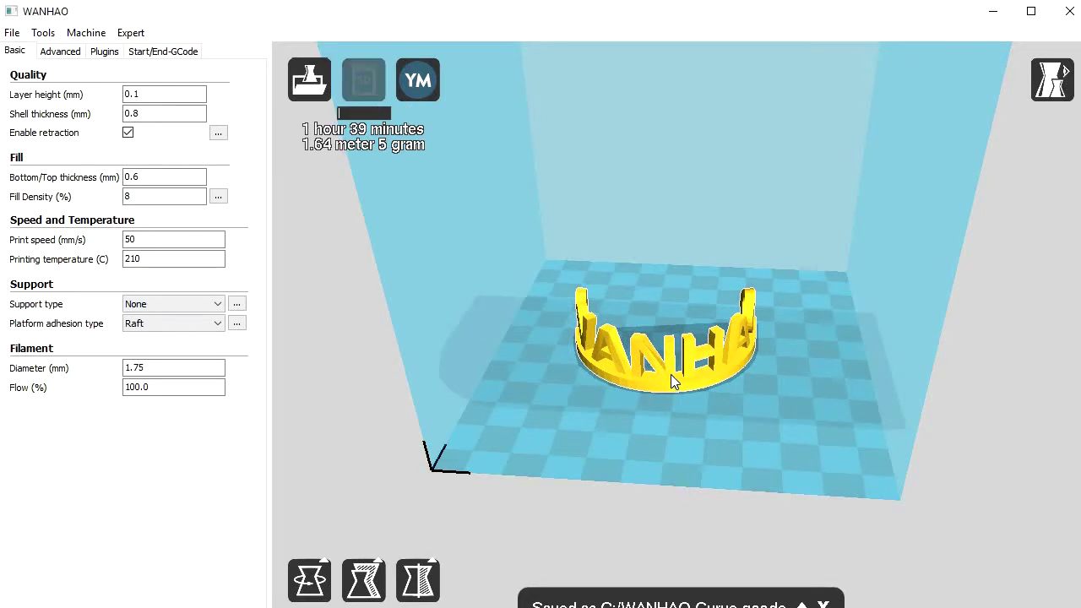
right_click(670, 374)
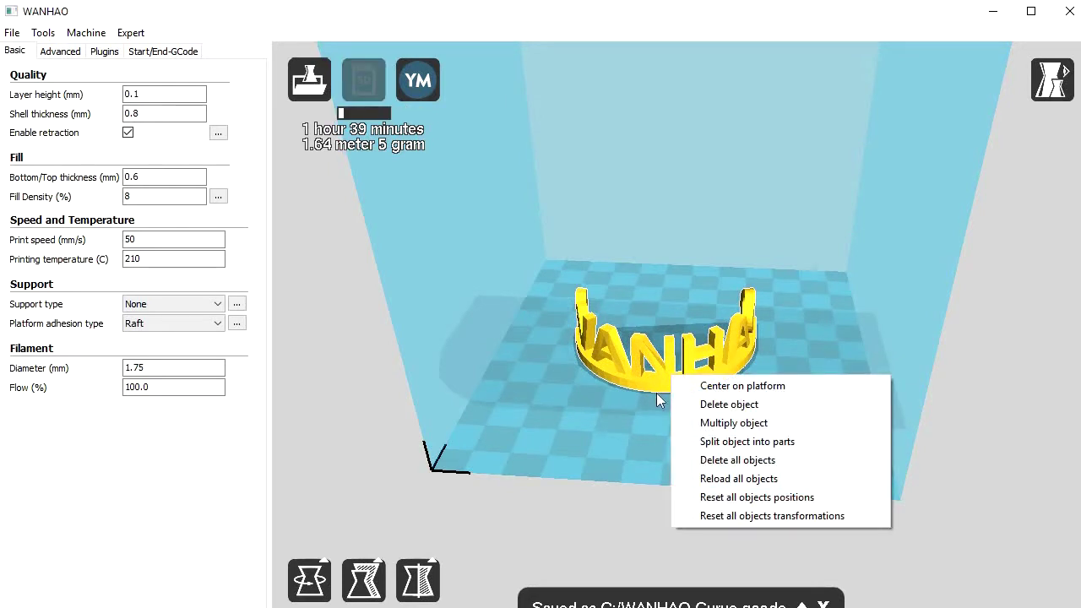
click(775, 423)
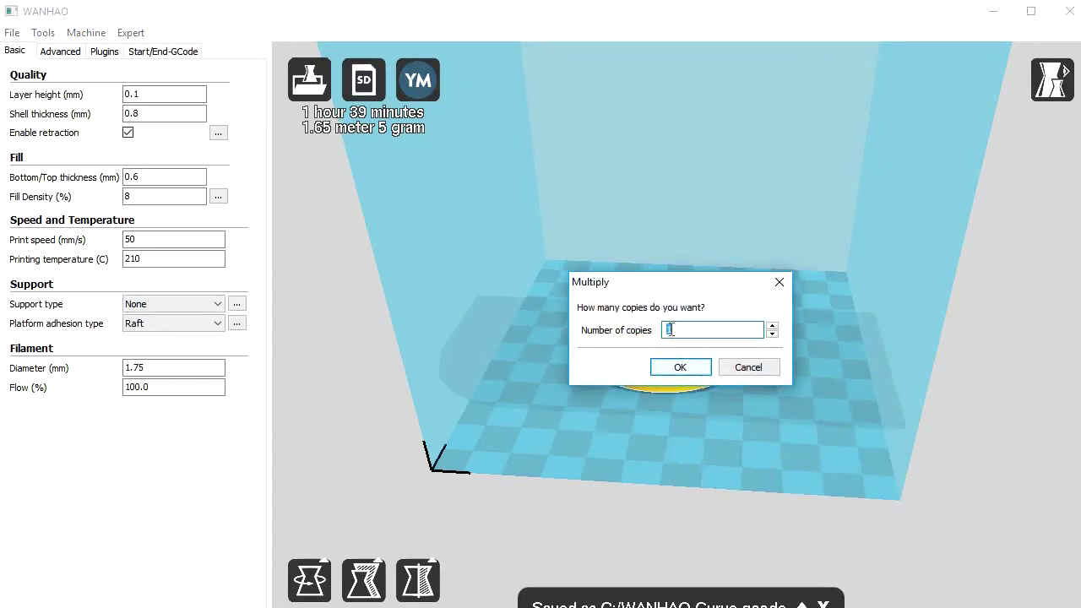
click(683, 366)
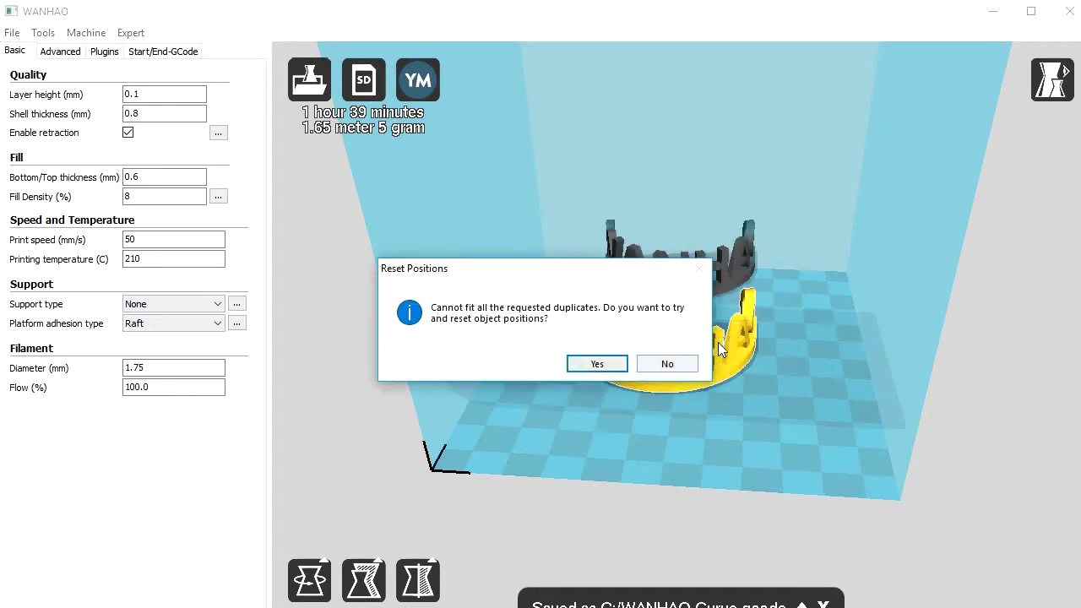
click(597, 364)
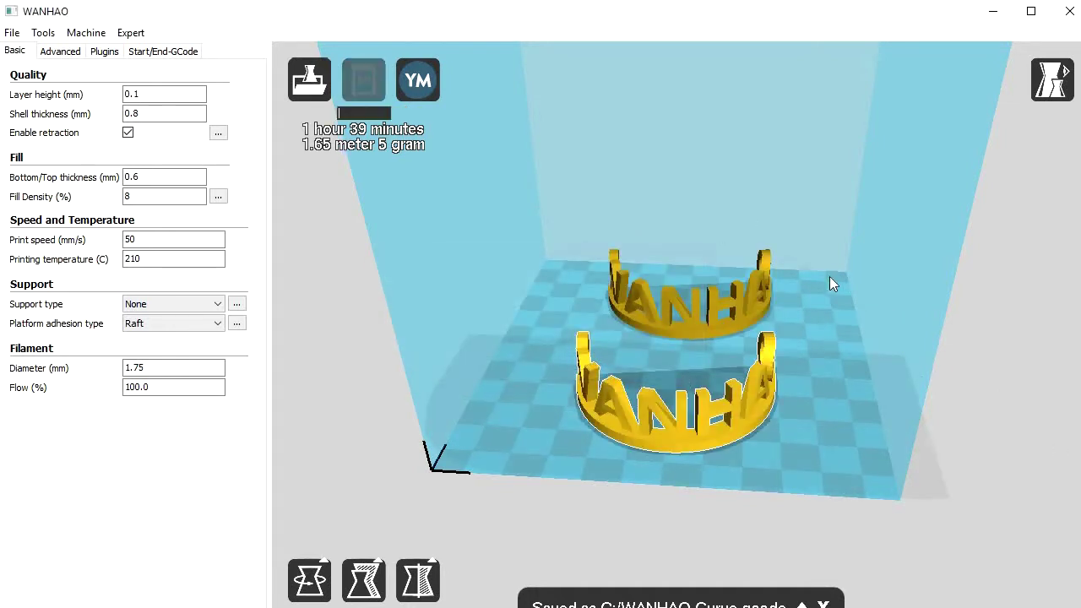
Step: Delete the rear copy of the WANHAO model from the build plate
right_drag(831, 299, 794, 411)
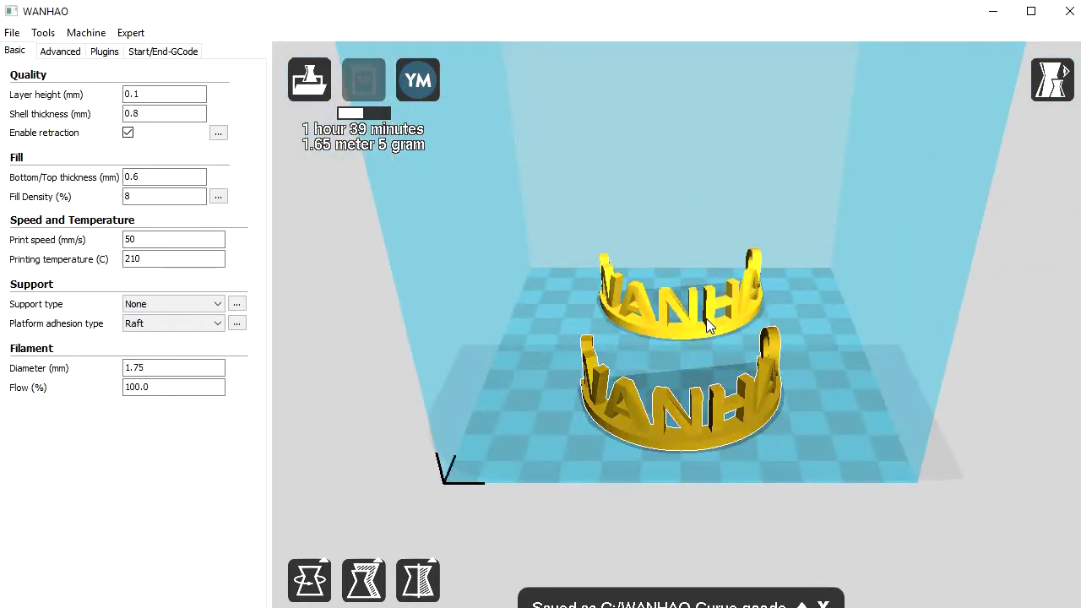
click(709, 319)
right_click(710, 354)
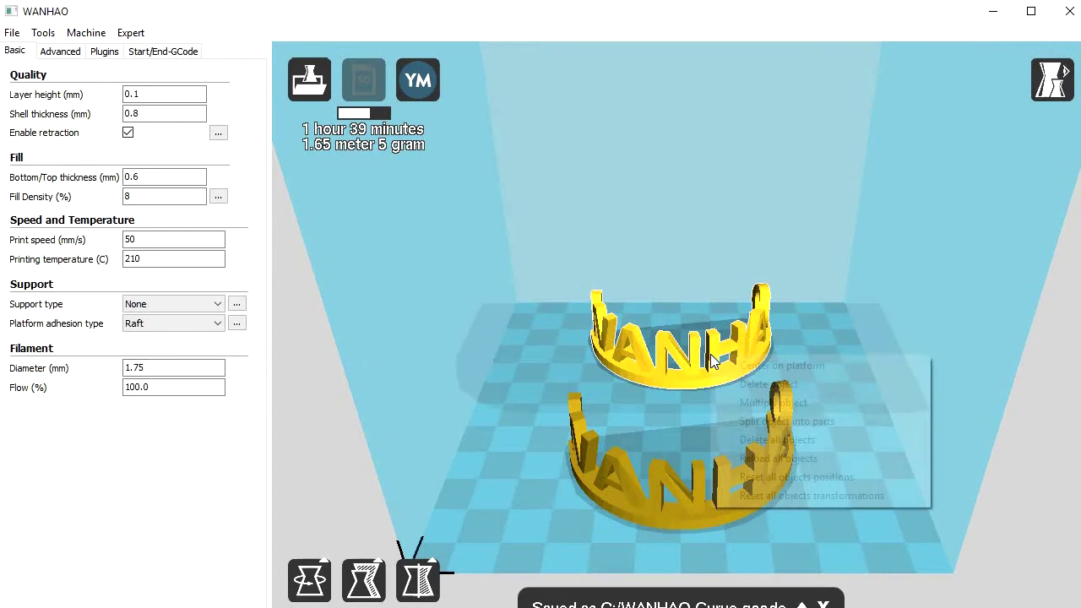
click(798, 385)
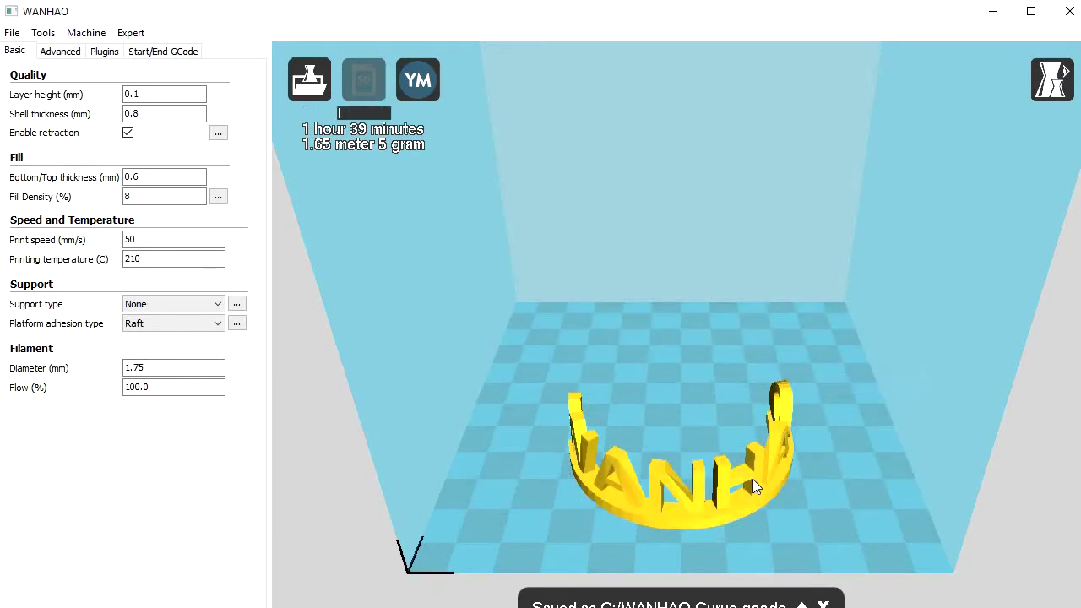
Step: Select the remaining model, reset all object positions and center the model on the platform
click(727, 473)
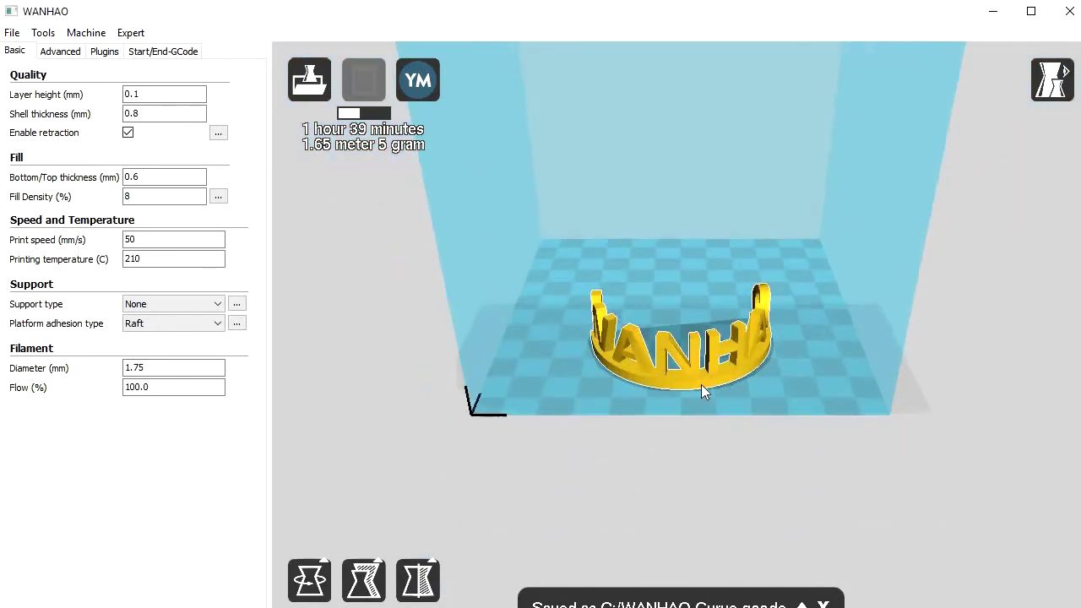
right_click(712, 358)
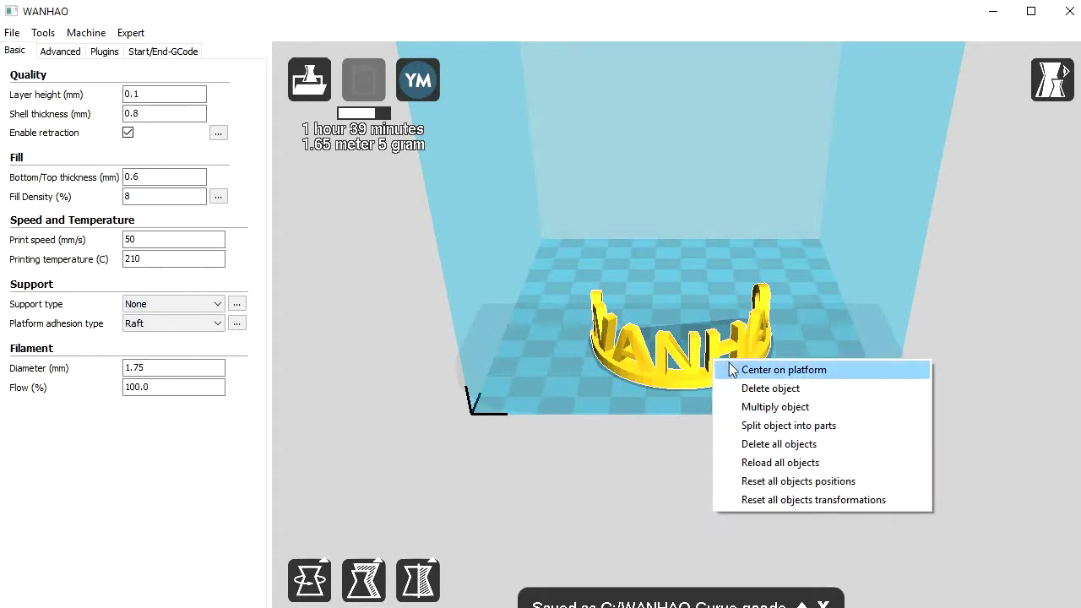
click(835, 489)
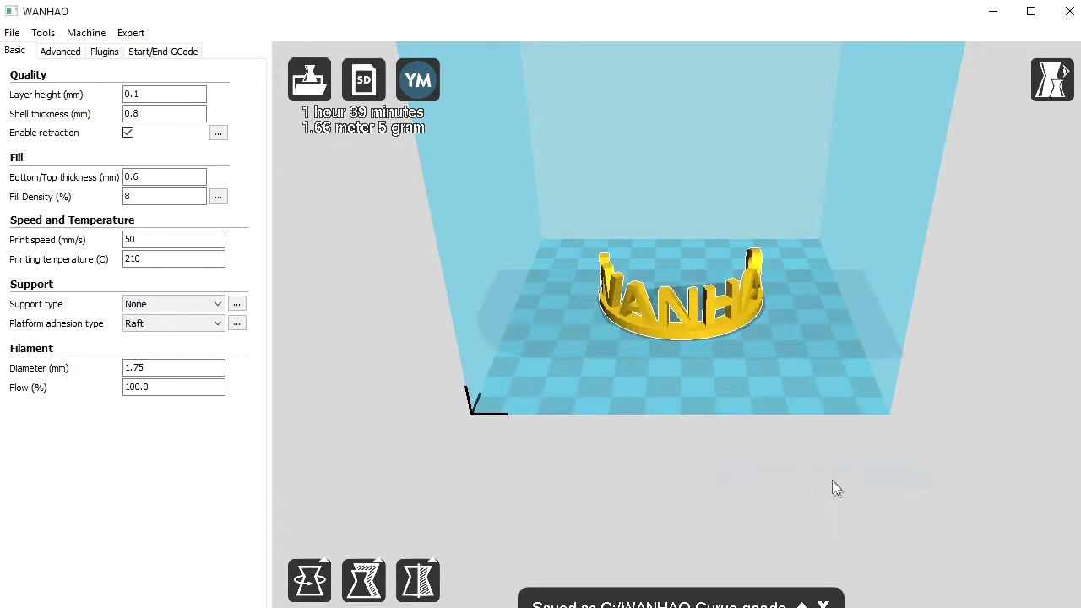
right_click(712, 321)
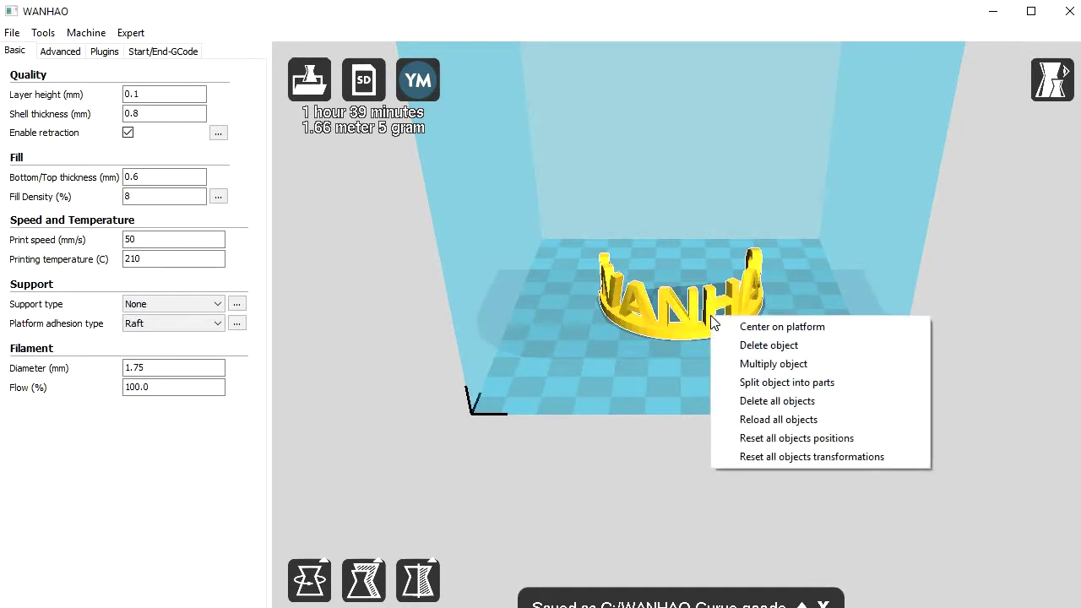
click(785, 327)
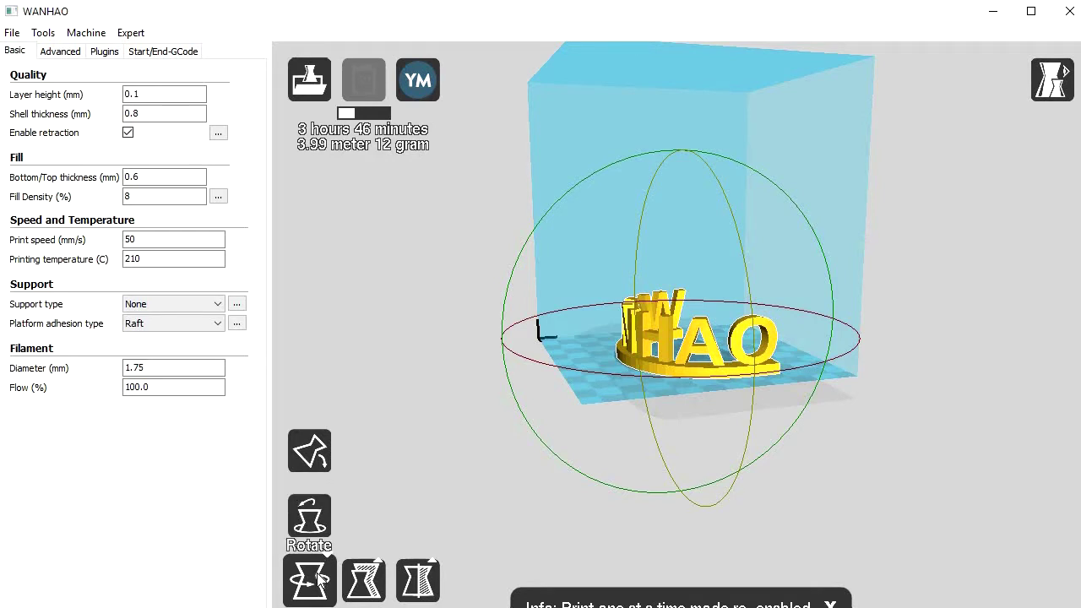
Step: Close the Rotate tool on the WANHAO model
click(317, 576)
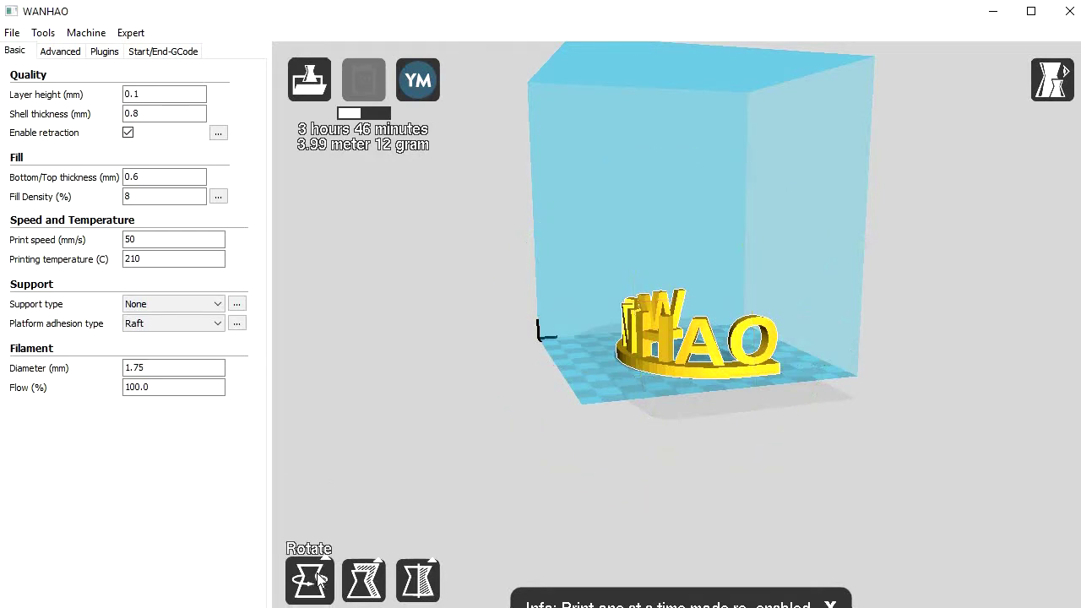
Step: Try tilting the WANHAO model about its axes with the Rotate tool, up to 60 degrees, and reset its rotation
click(318, 578)
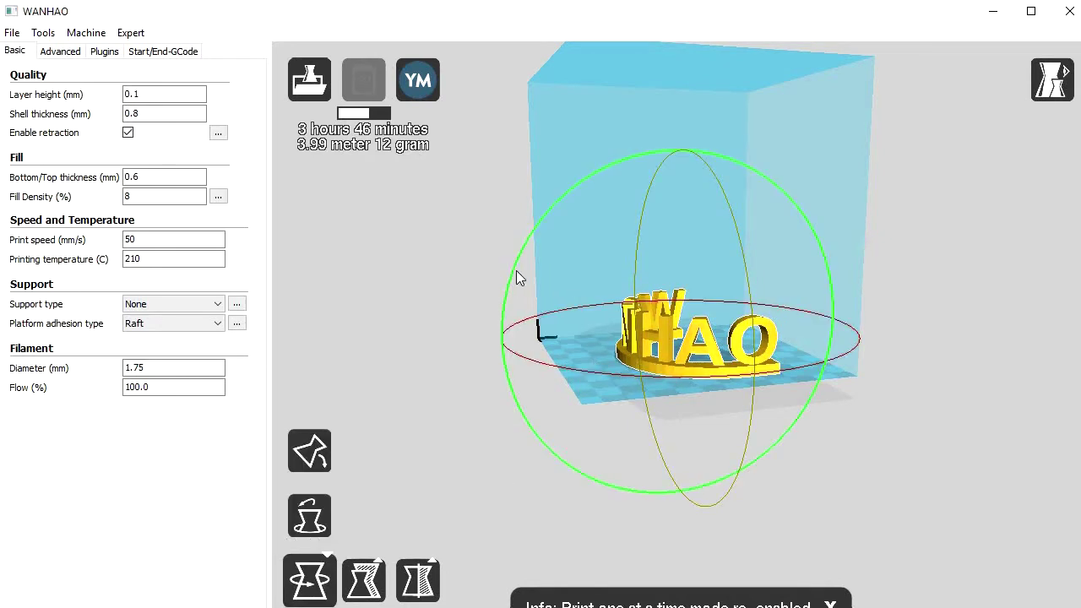
mouse_move(516, 275)
mouse_down()
mouse_move(472, 358)
mouse_move(515, 475)
mouse_move(469, 302)
mouse_move(500, 279)
mouse_up()
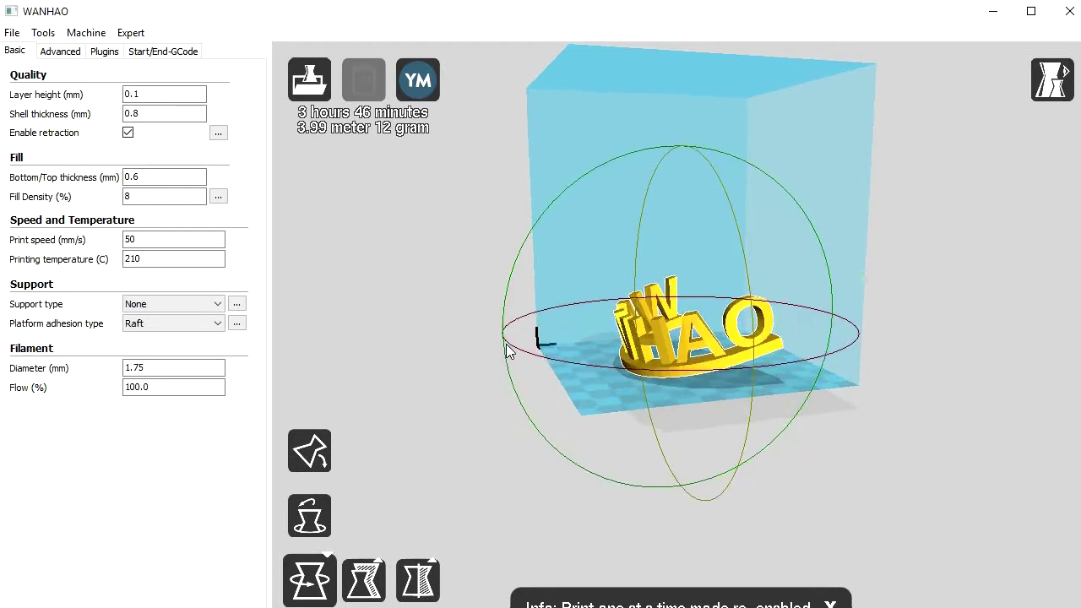
right_drag(506, 344, 534, 307)
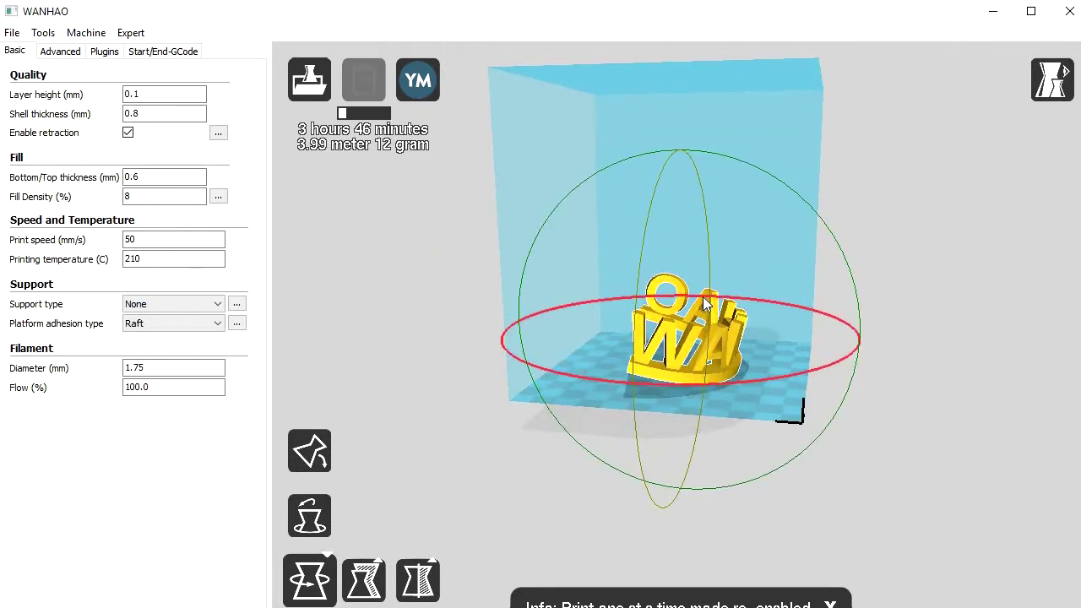
drag(717, 234, 704, 5)
right_drag(913, 294, 897, 279)
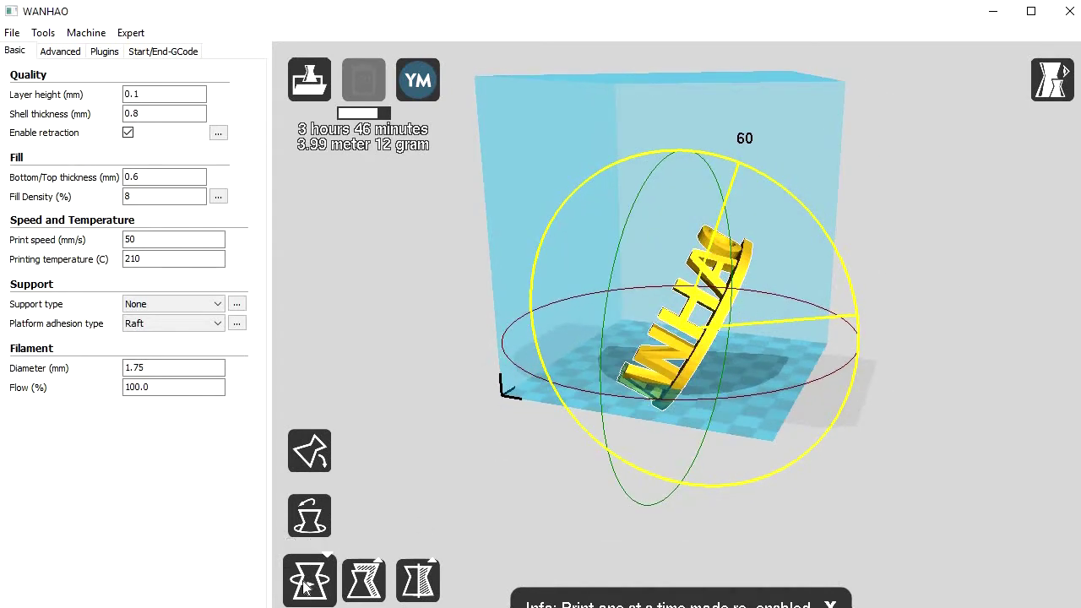
click(316, 521)
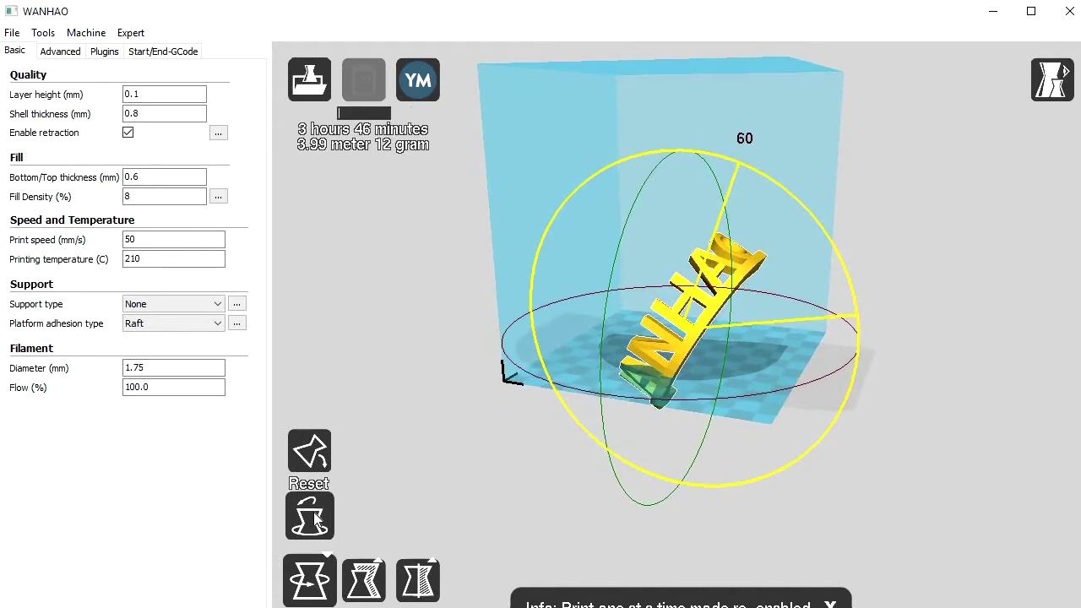
click(317, 456)
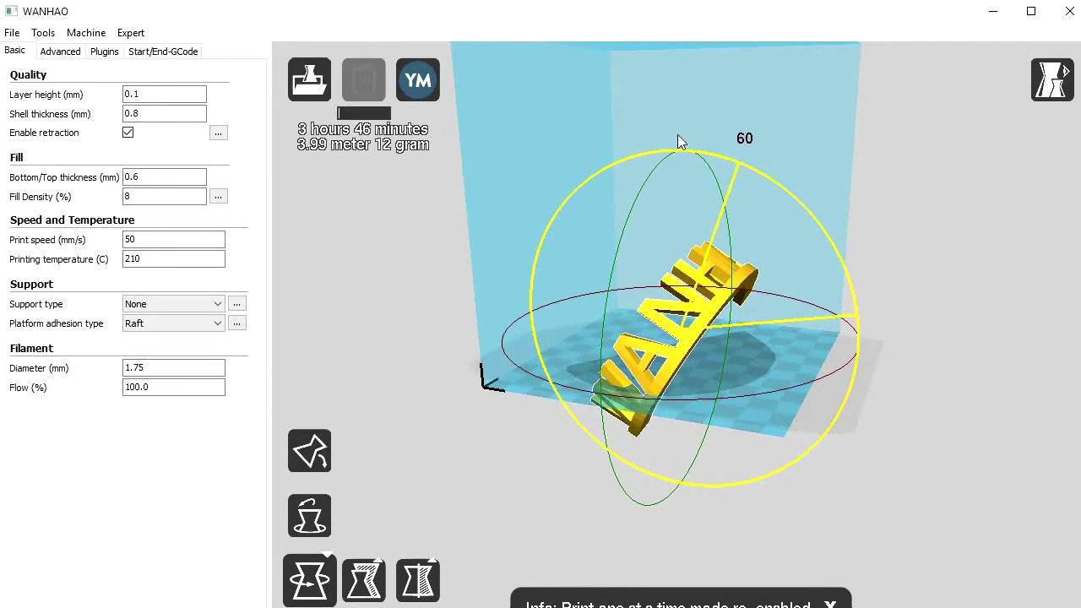
Step: Tilt the WANHAO model again and lay it flat on the build plate
drag(752, 178, 748, 222)
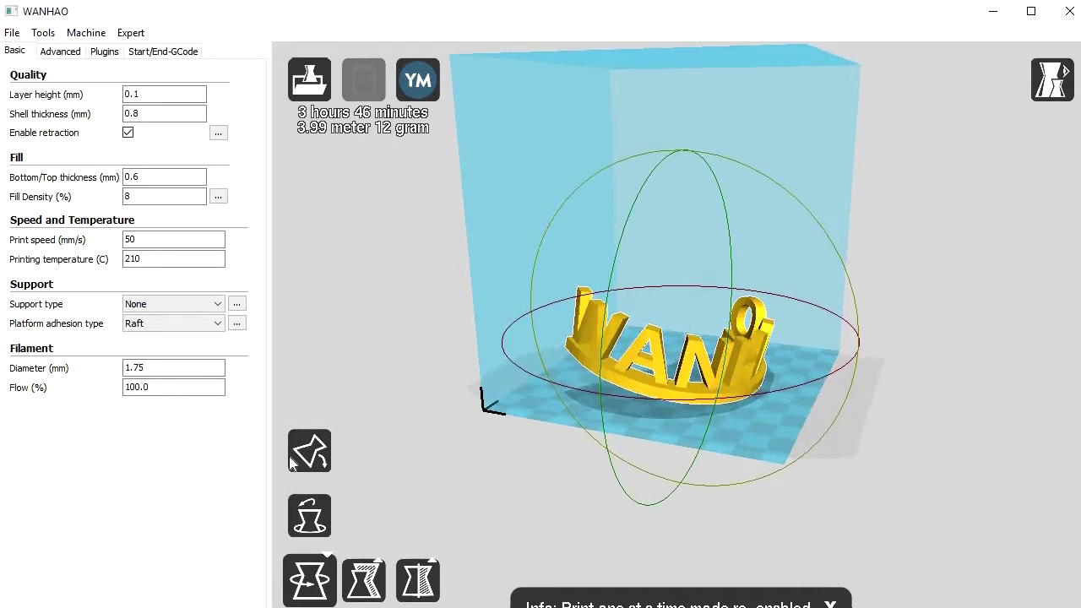
click(309, 450)
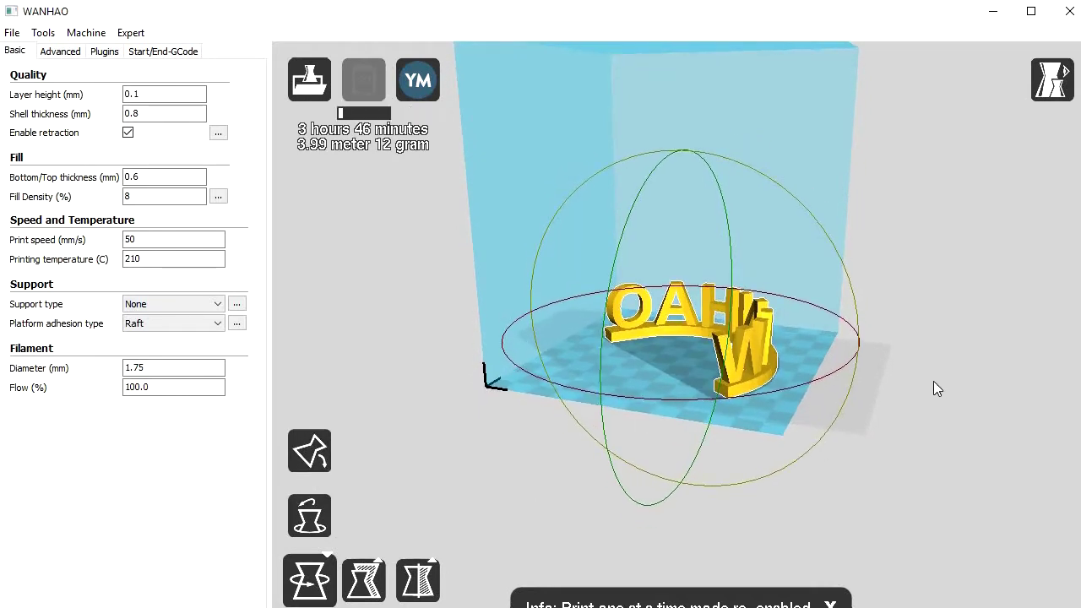
right_drag(933, 388, 810, 413)
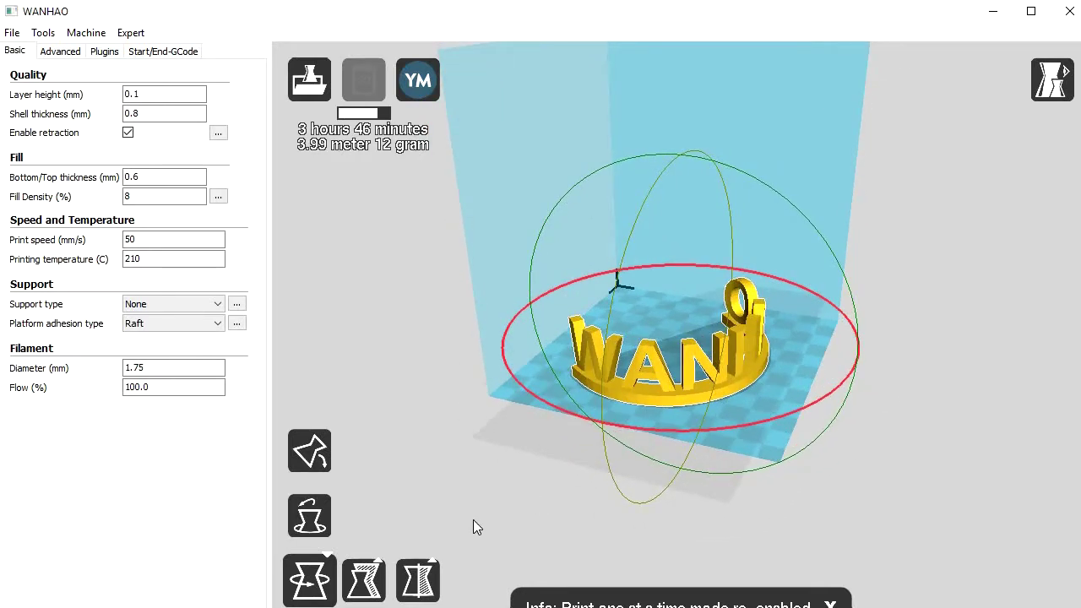
Step: Open the WANHAO model's scale settings to access its scale factors and sizes
click(372, 591)
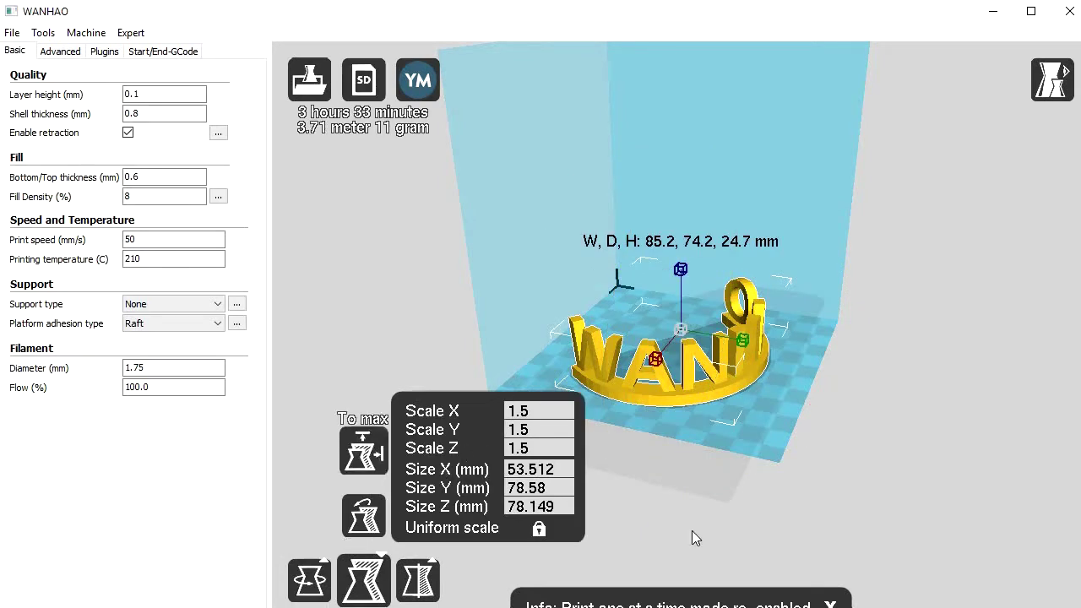
mouse_move(682, 264)
mouse_down()
mouse_move(697, 233)
mouse_move(680, 270)
mouse_up()
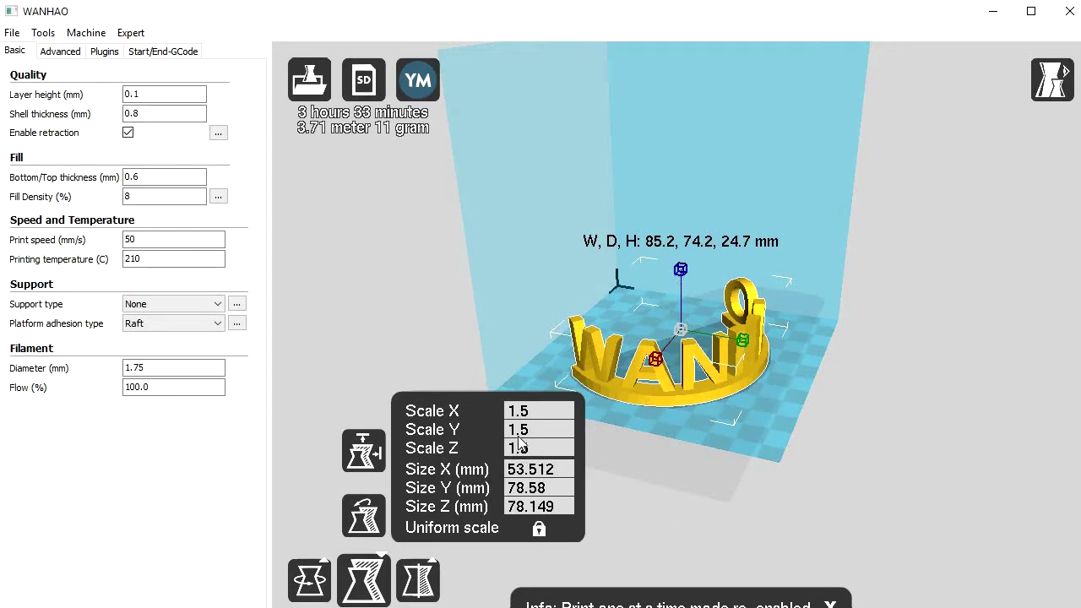
click(546, 432)
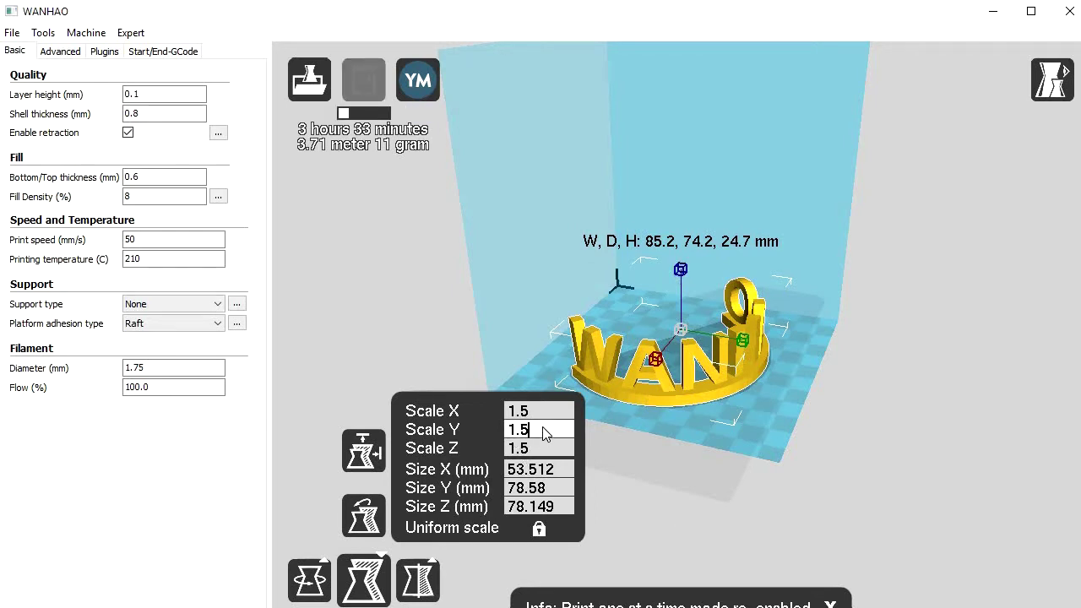
Step: Try uniformly scaling the model to a Y size of 900 mm and 90 mm
click(557, 490)
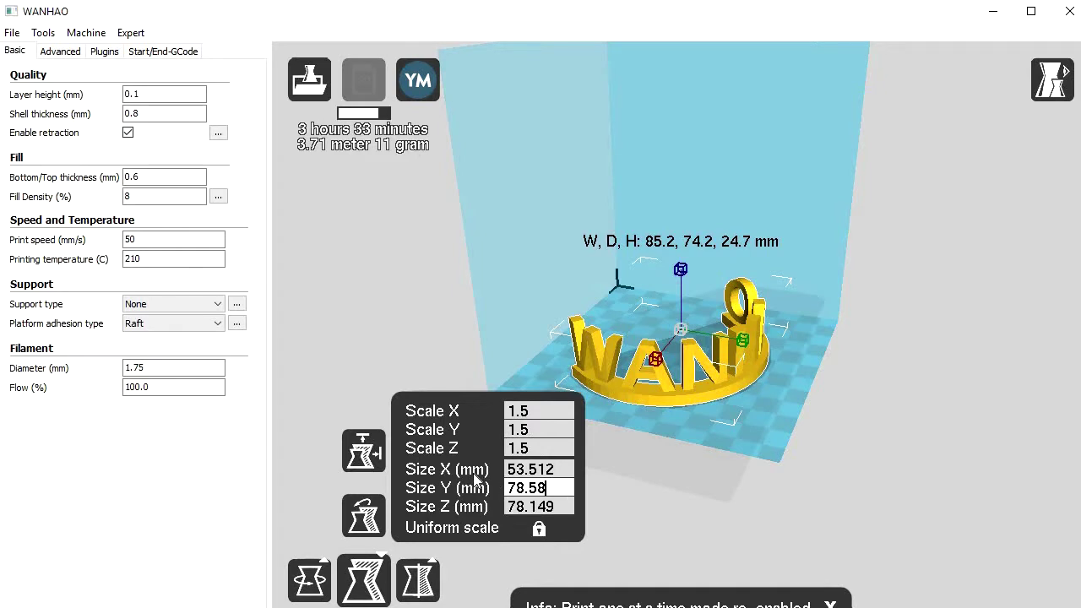
key(BackSpace)
key(BackSpace)
key(BackSpace)
key(BackSpace)
key(BackSpace)
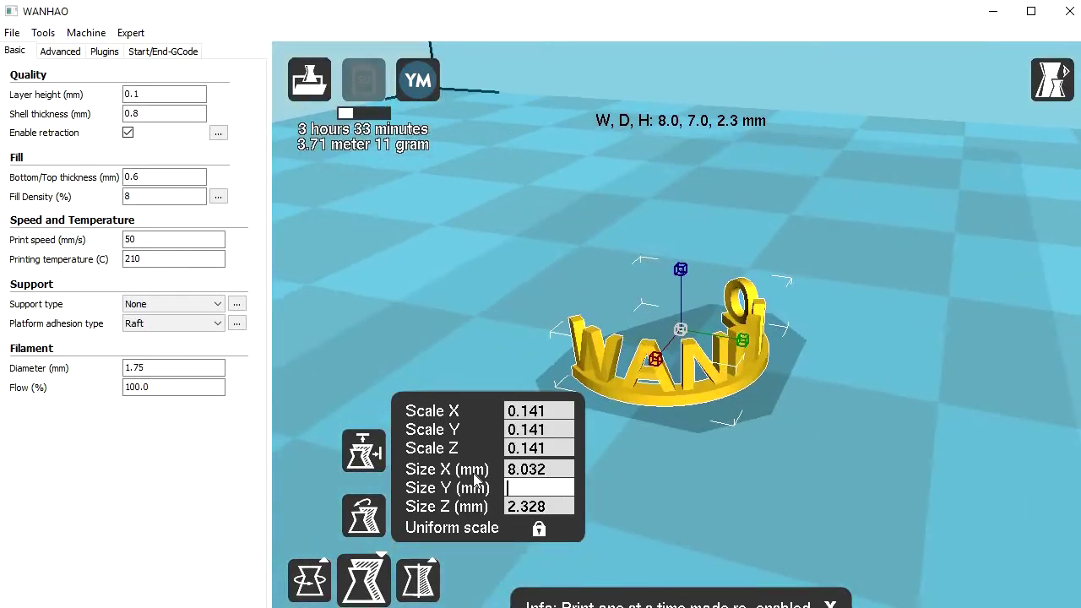
text(900)
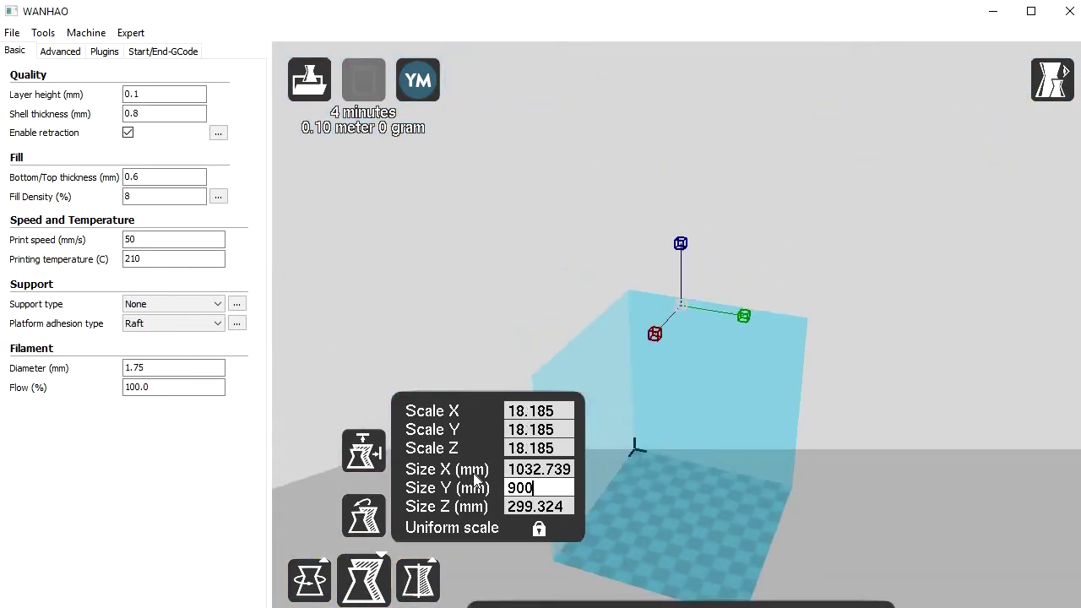
key(BackSpace)
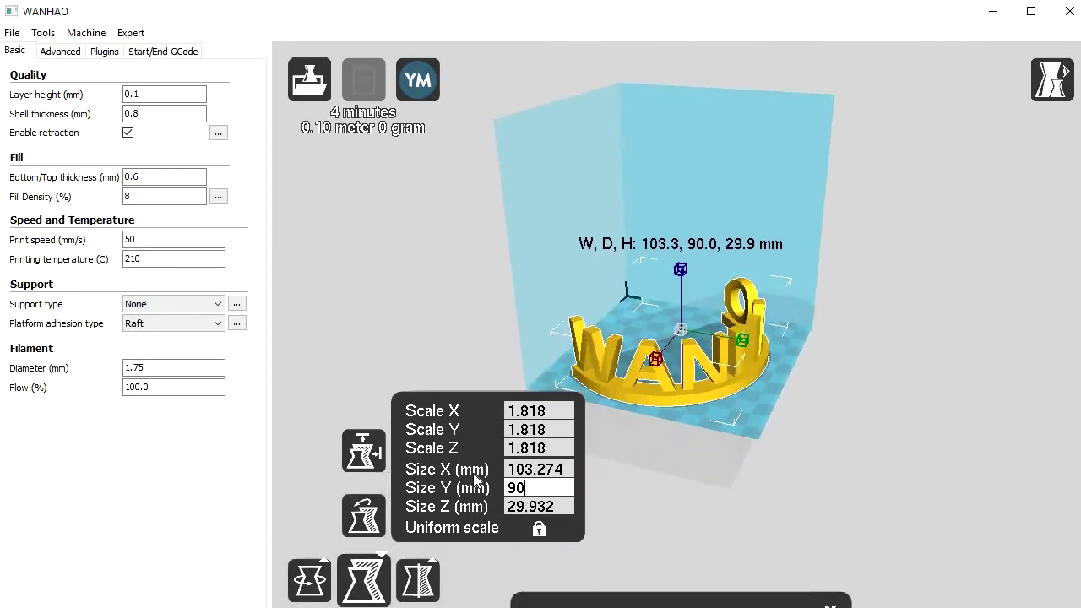
Step: Scale the model uniformly to a Y size of 70 mm and deselect it
key(BackSpace)
key(BackSpace)
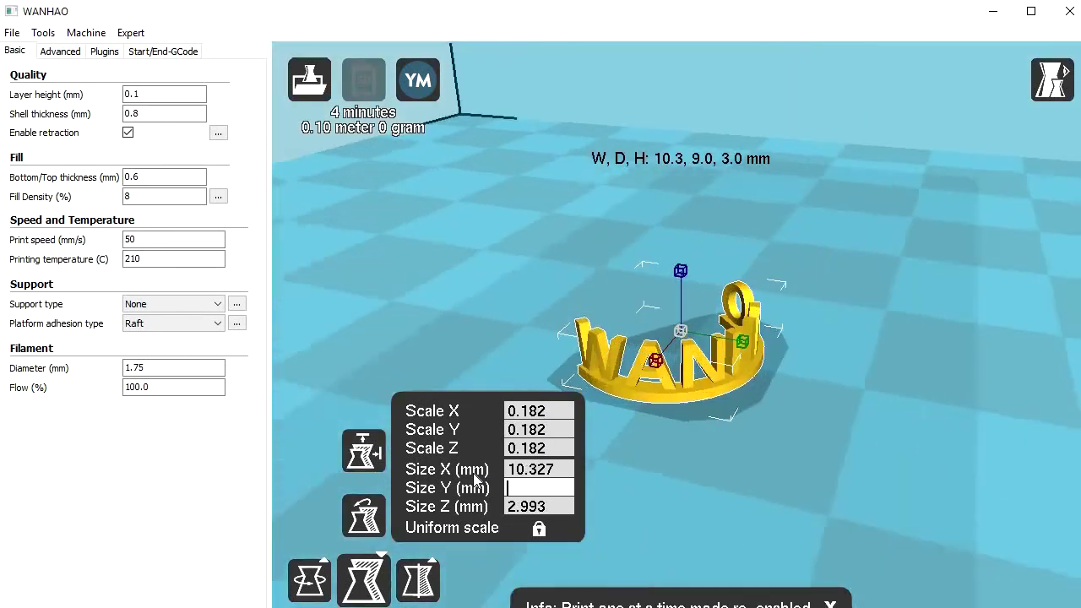
text(70)
scroll(474, 472, down, 10)
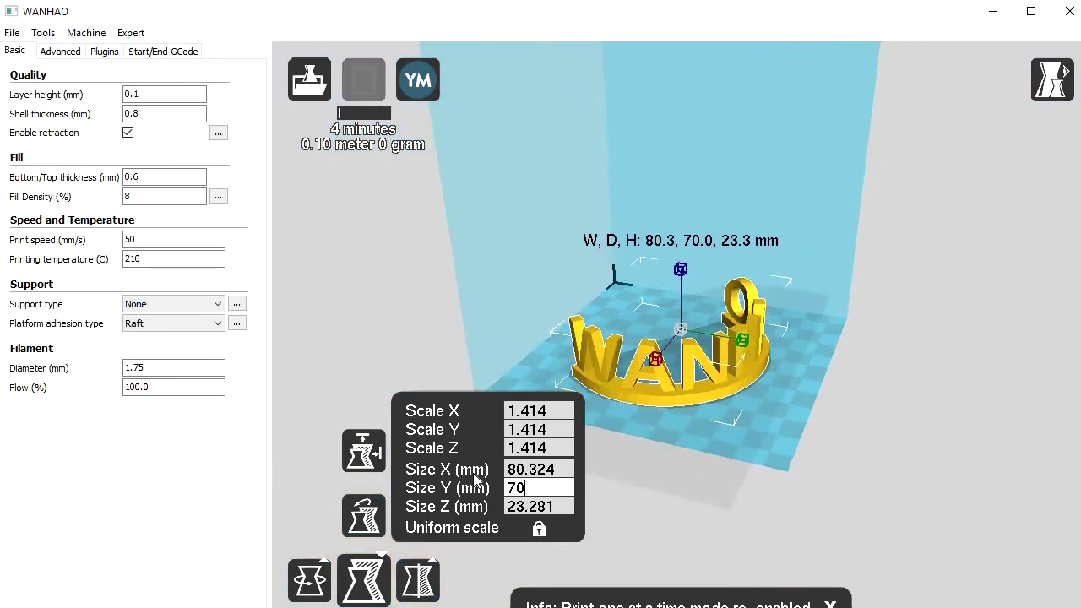
click(988, 410)
Step: Save the sliced toolpath to the SD card as WANHAO Curve.gcode and eject the card
right_drag(1002, 386, 711, 372)
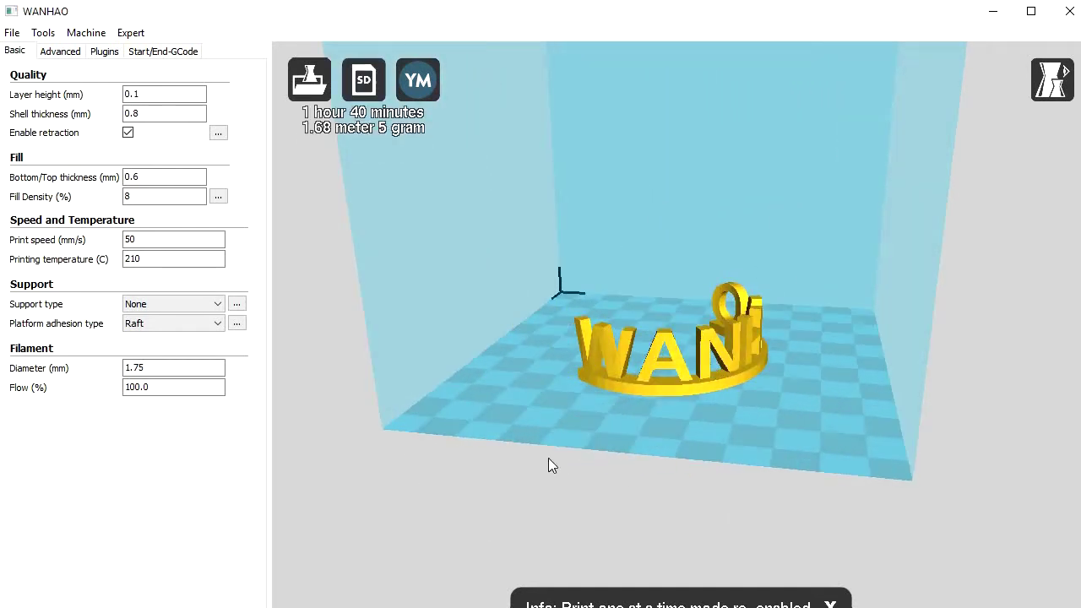
right_drag(930, 393, 908, 389)
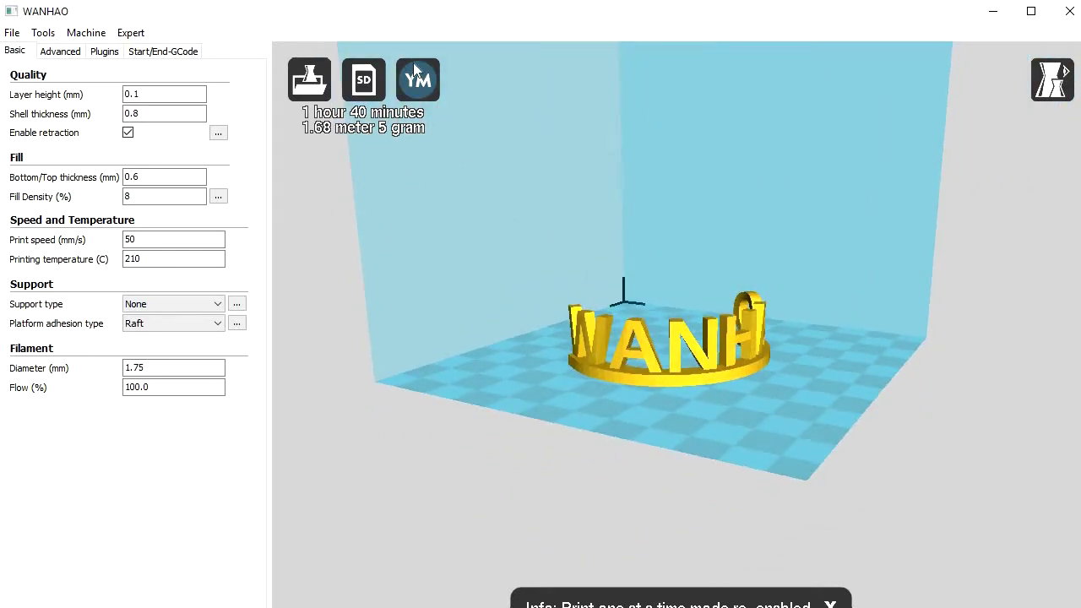
click(366, 82)
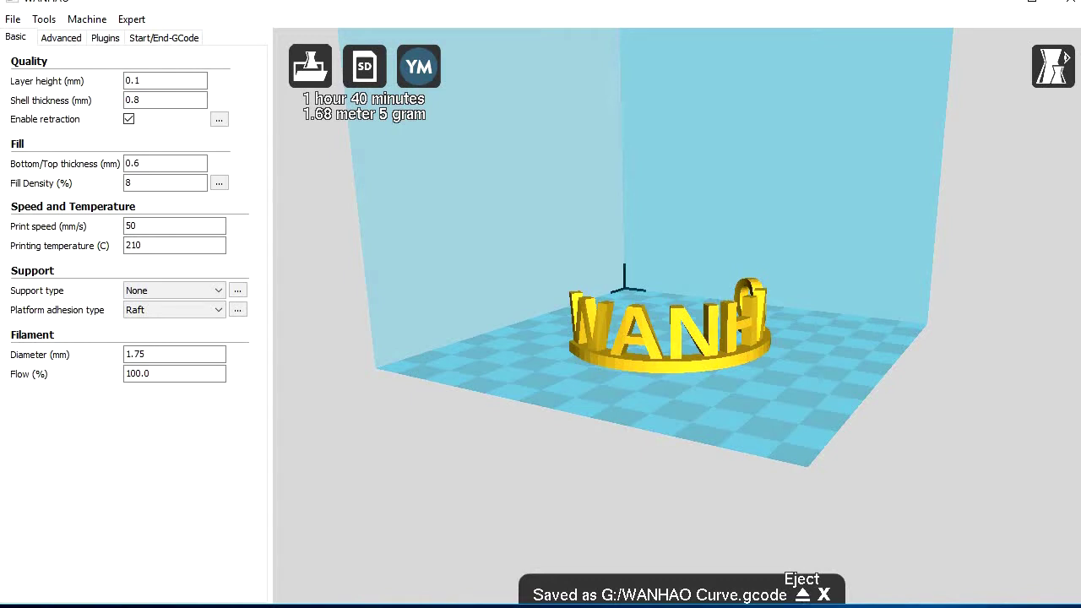
click(804, 595)
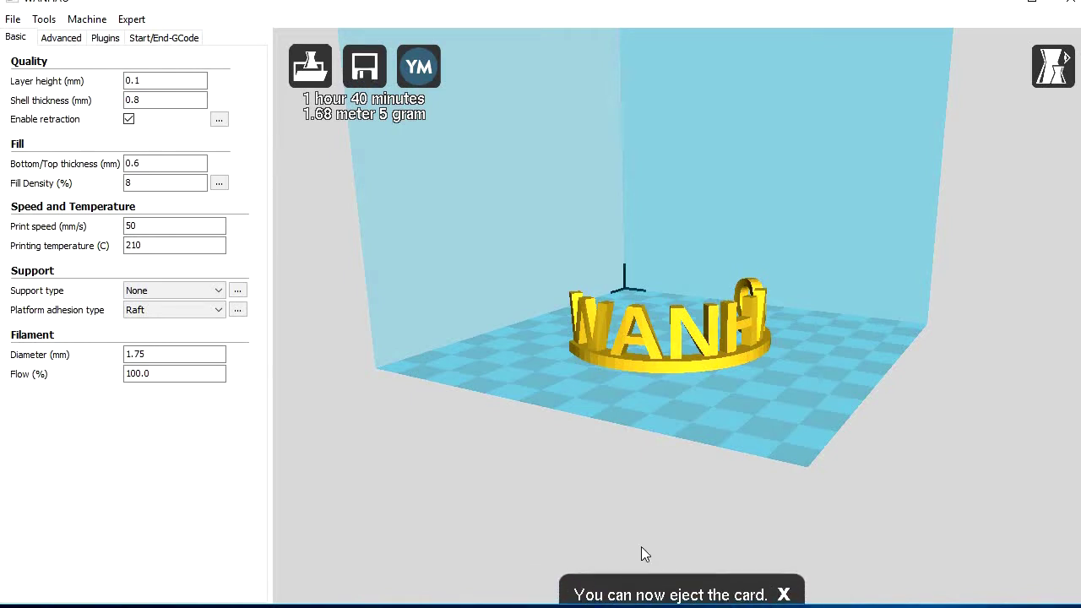